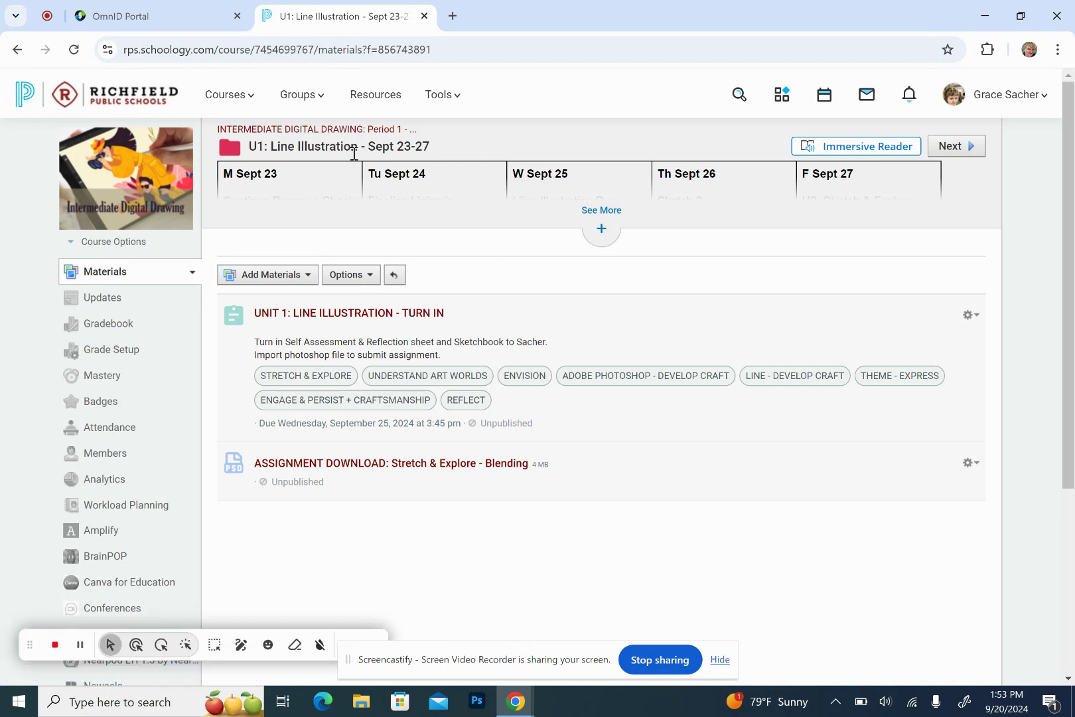
- Open the Stretch & Explore - Blending assignment download in Schoology, and switch to Photoshop
{"action": "left_click", "coordinate": [419, 470]}
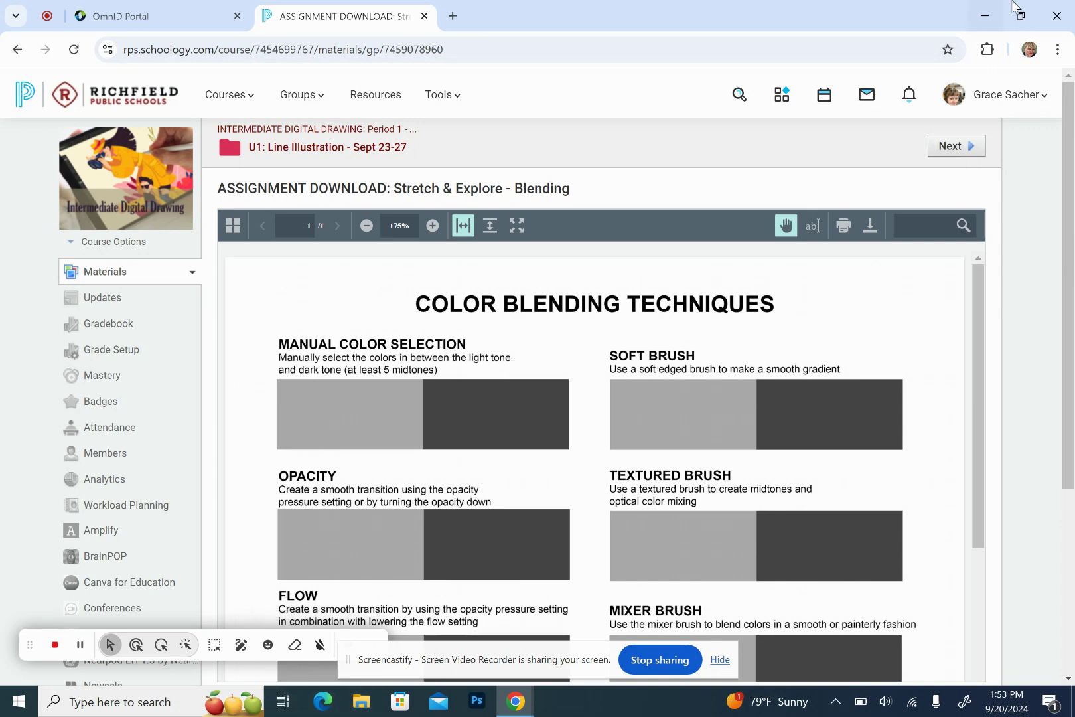
{"action": "left_click", "coordinate": [985, 15]}
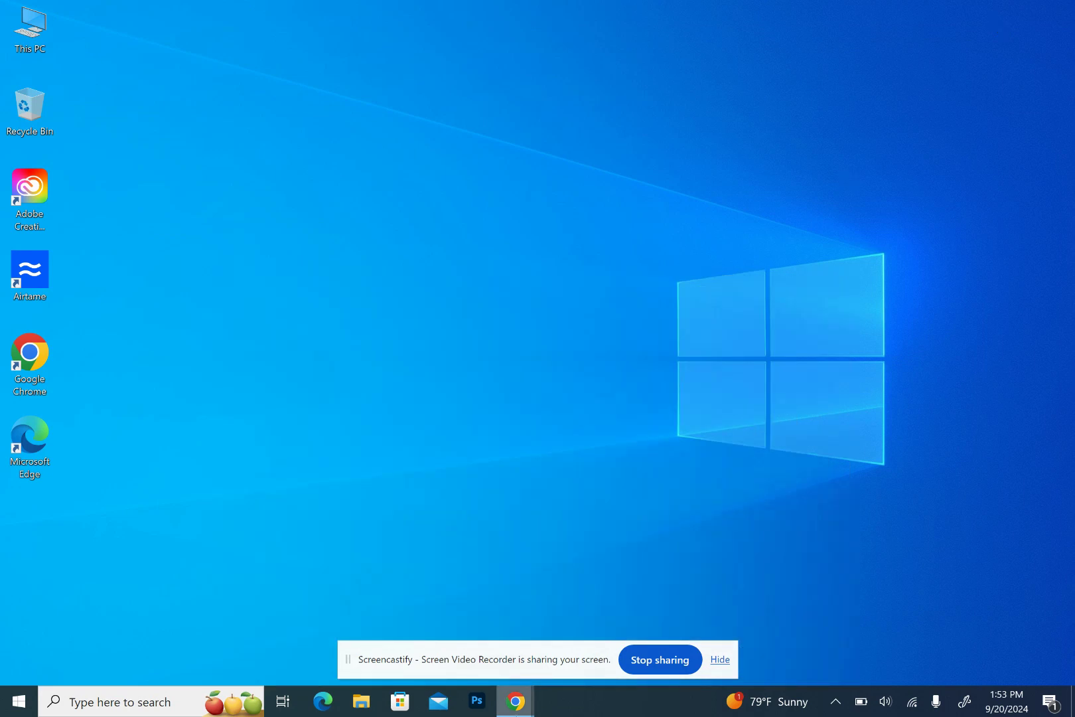
{"action": "left_click", "coordinate": [481, 703]}
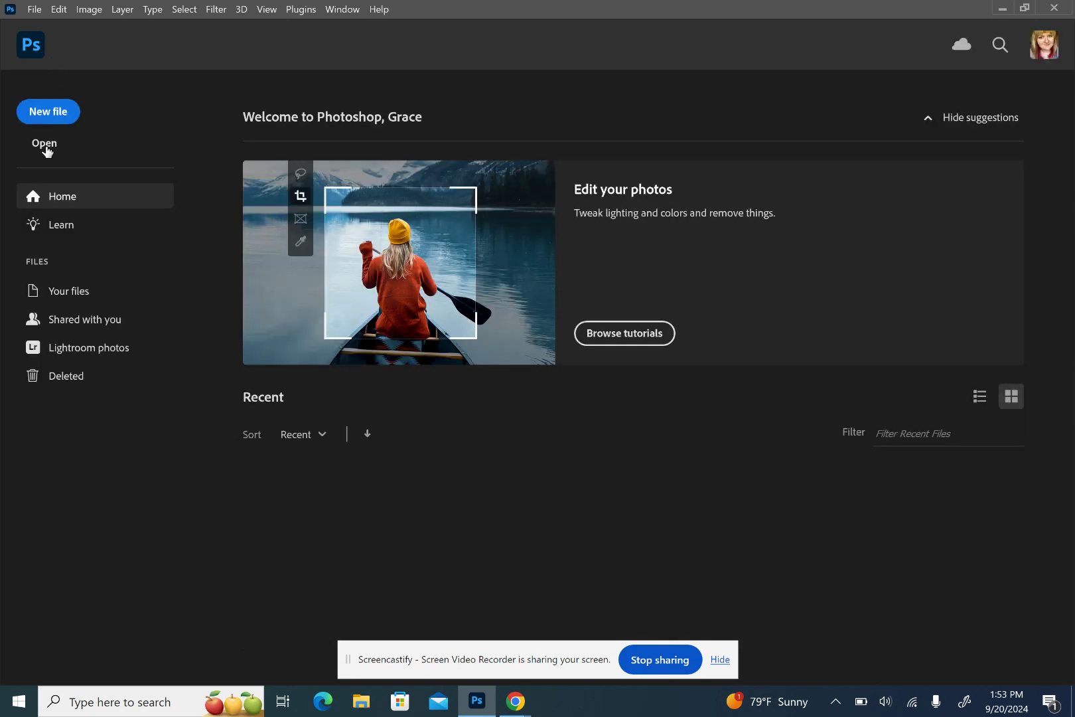
- Open the BLENDING (2) Photoshop file from Downloads and hide the screen-sharing notice
{"action": "left_click", "coordinate": [46, 147]}
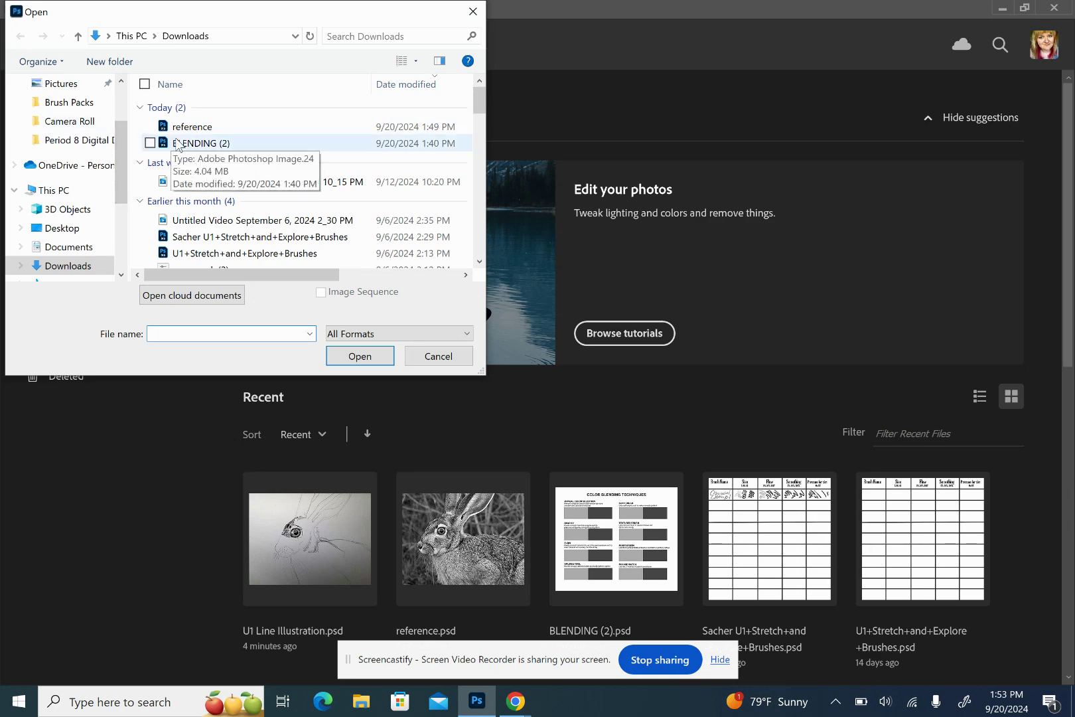
{"action": "left_click", "coordinate": [178, 144]}
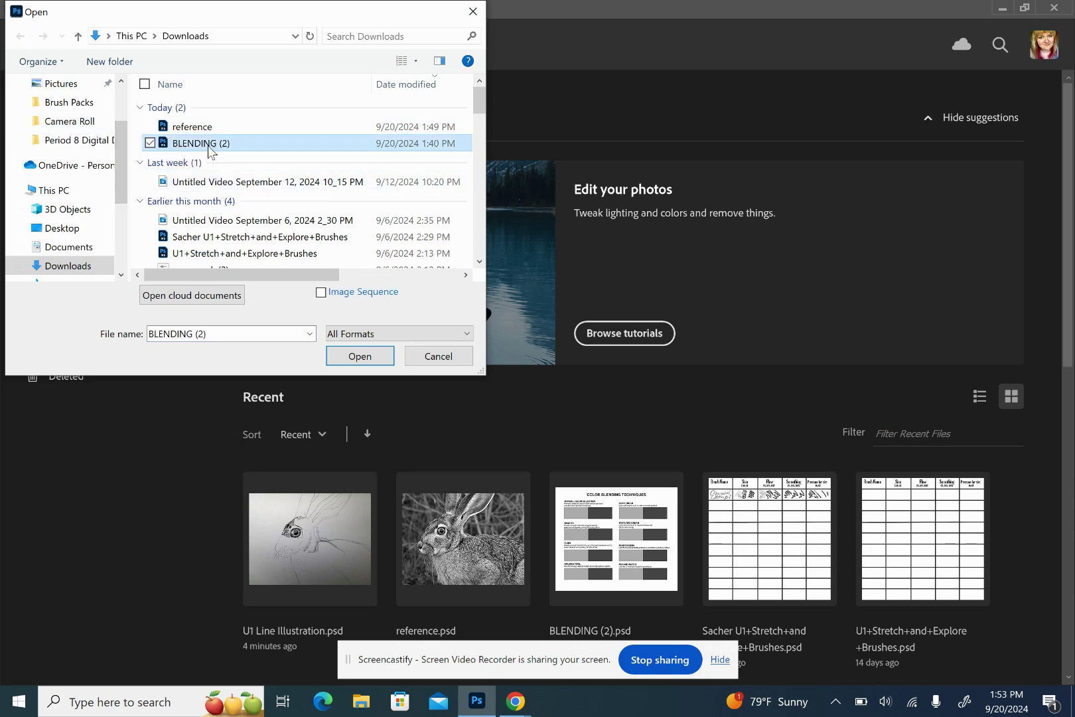
{"action": "left_click", "coordinate": [360, 355]}
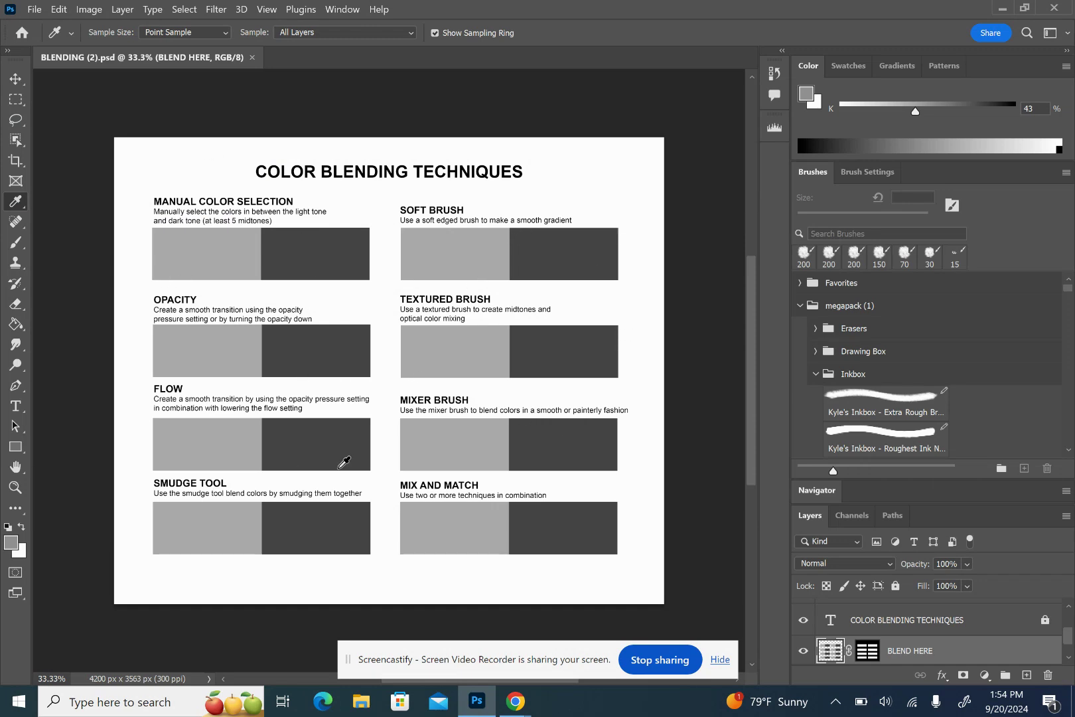
{"action": "left_click", "coordinate": [720, 659]}
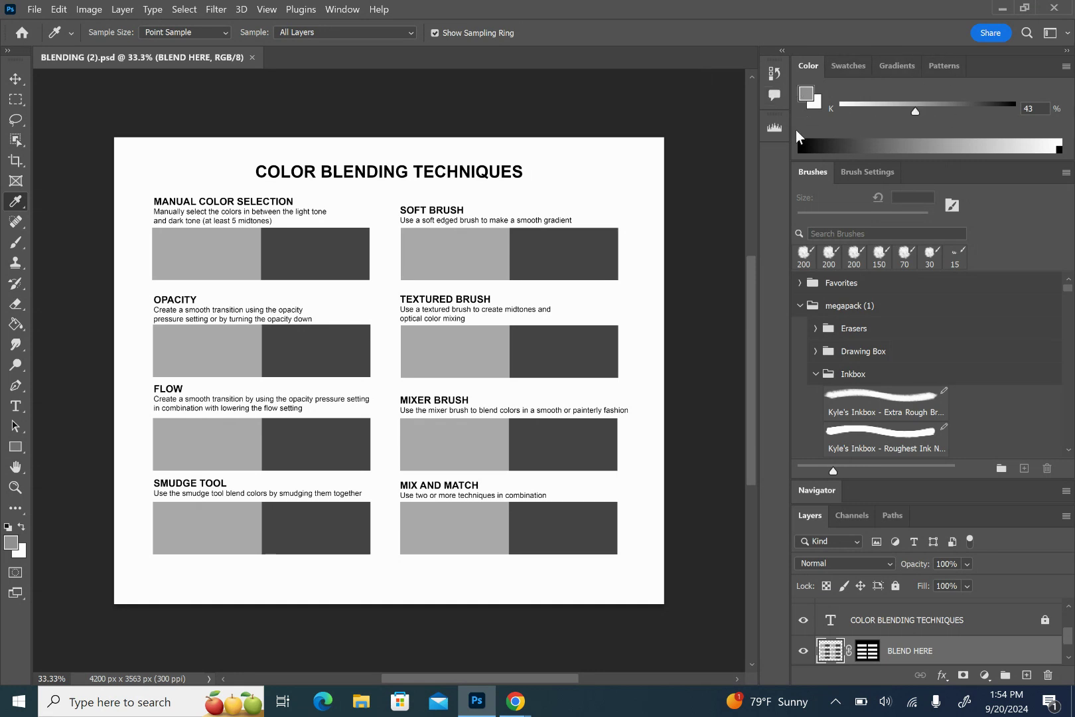
- Check that the color picker uses the Grayscale Slider, and close the Navigator group
{"action": "left_click", "coordinate": [1066, 65]}
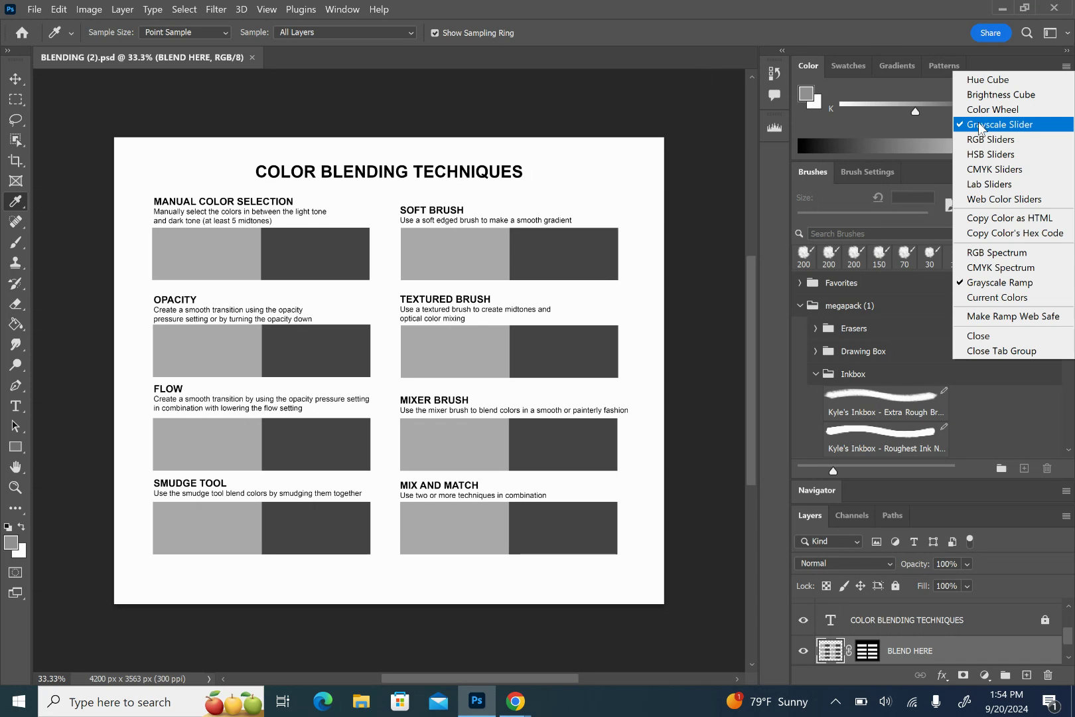
{"action": "left_click", "coordinate": [706, 131]}
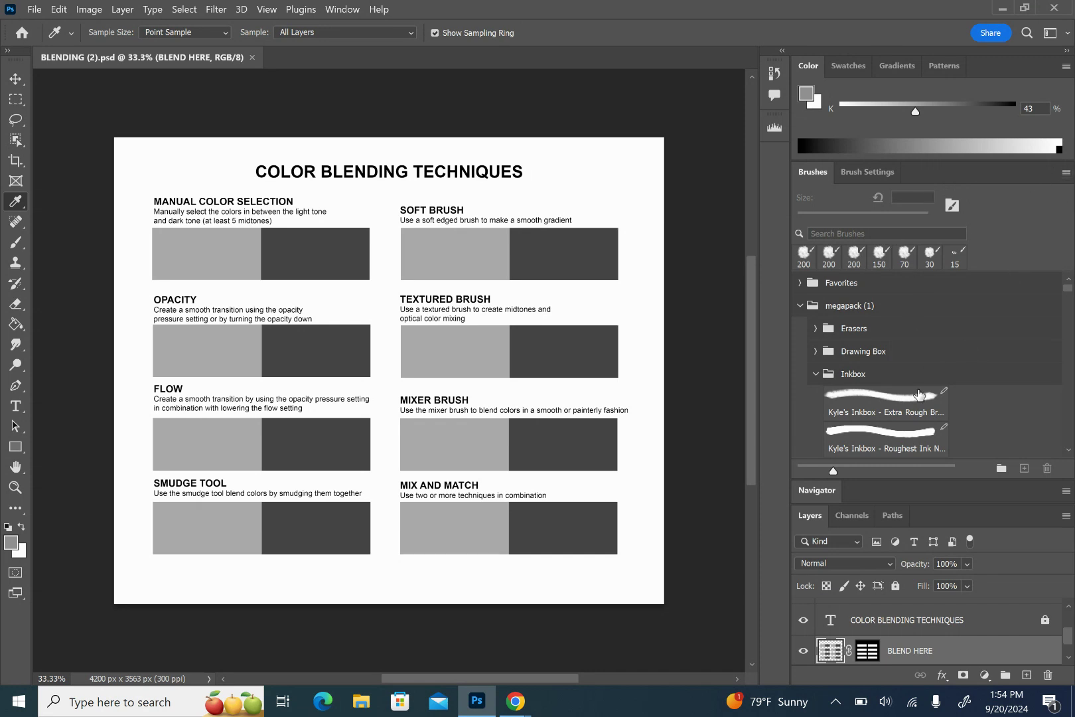
{"action": "left_click", "coordinate": [1066, 490]}
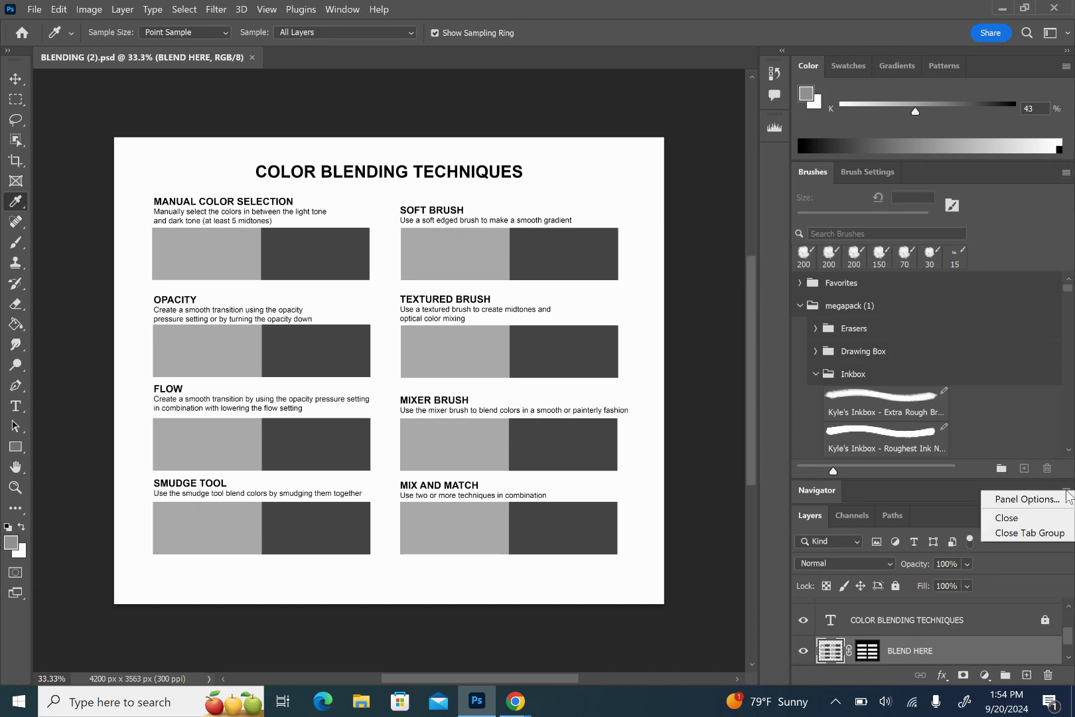
{"action": "left_click", "coordinate": [1035, 531]}
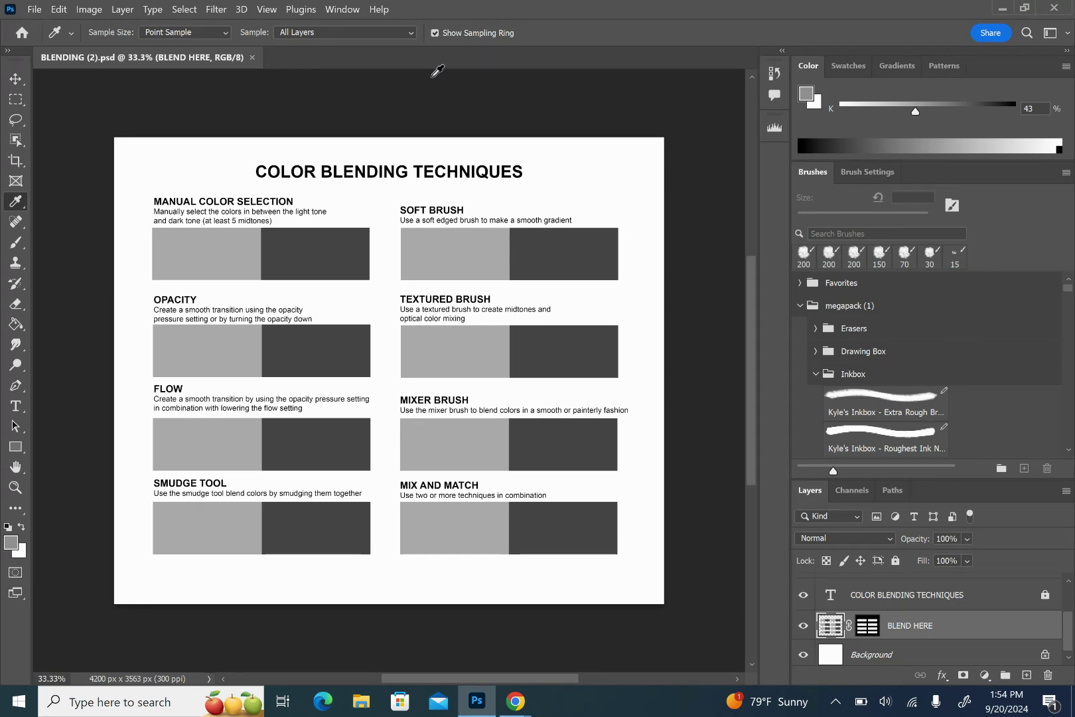
{"action": "left_click", "coordinate": [330, 8]}
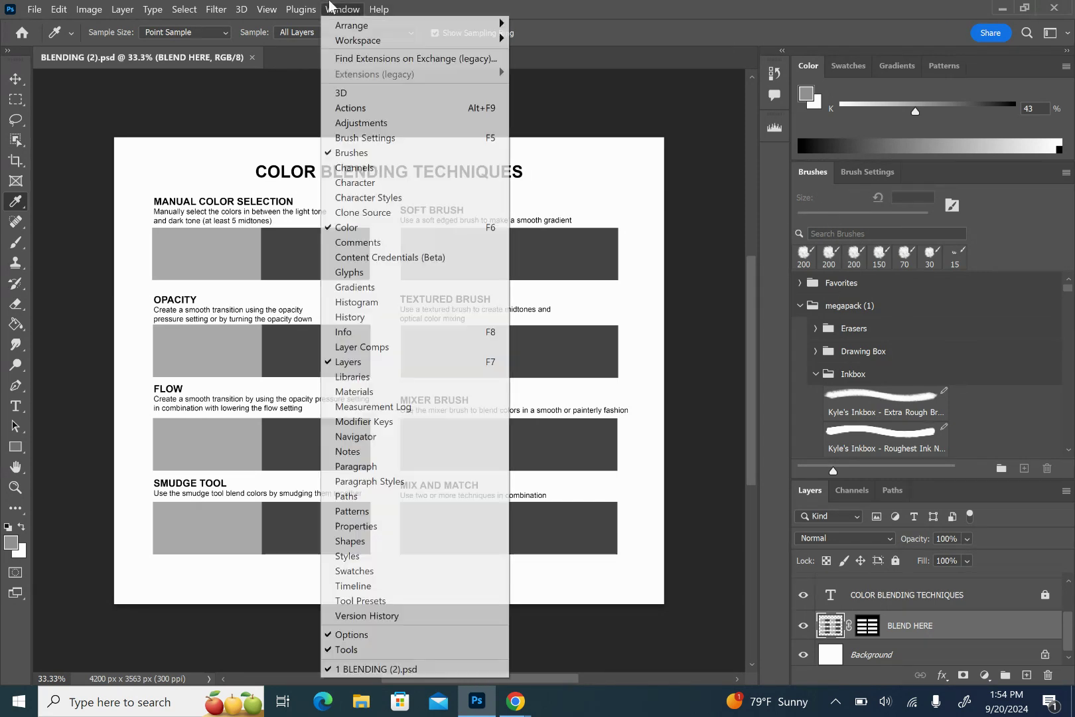
{"action": "mouse_move", "coordinate": [340, 24]}
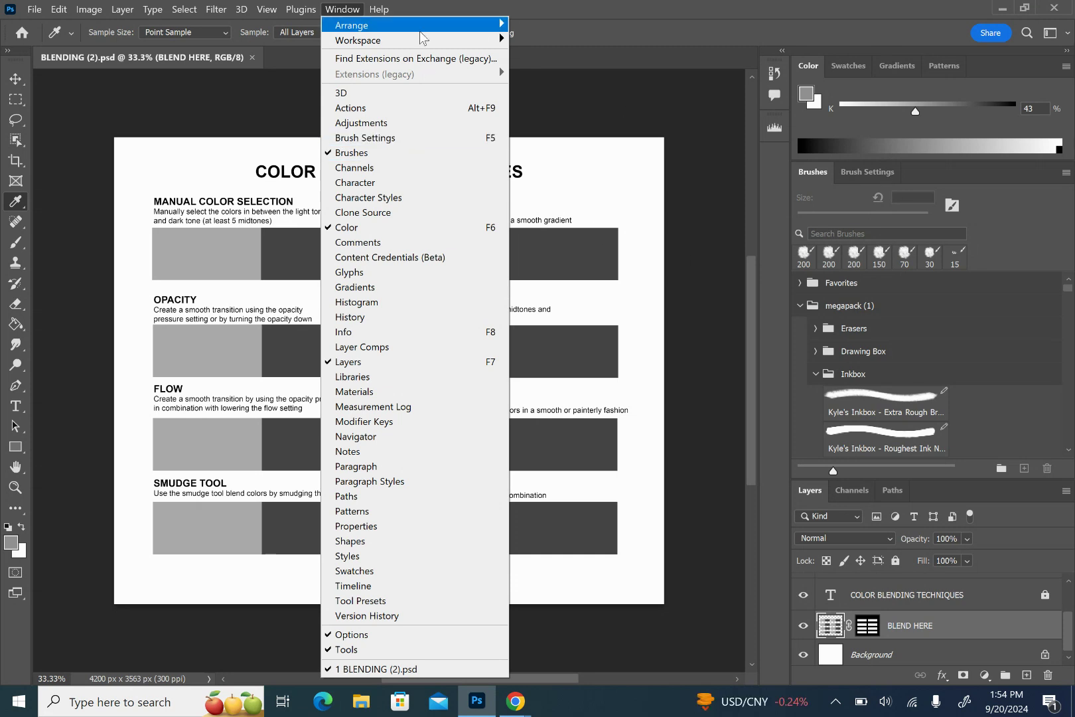
{"action": "left_click", "coordinate": [606, 88]}
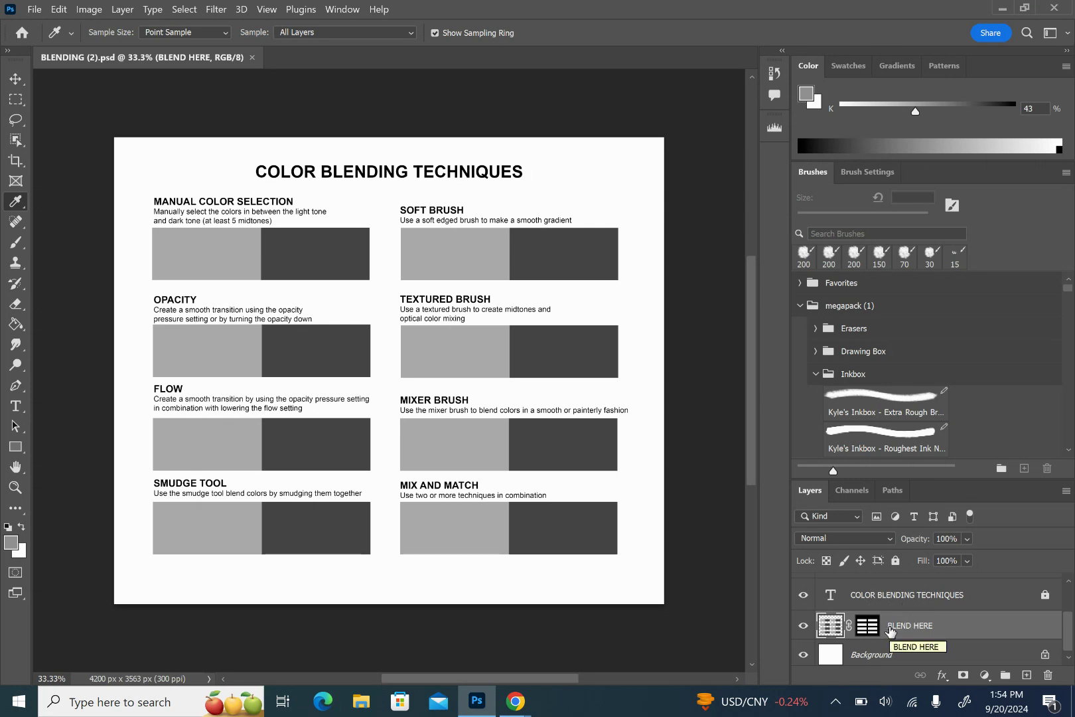
- Enlarge the layer list and select the BLEND HERE layer's mask, then reselect its image thumbnail for painting
{"action": "scroll", "coordinate": [889, 631], "scroll_direction": "up", "scroll_amount": 1}
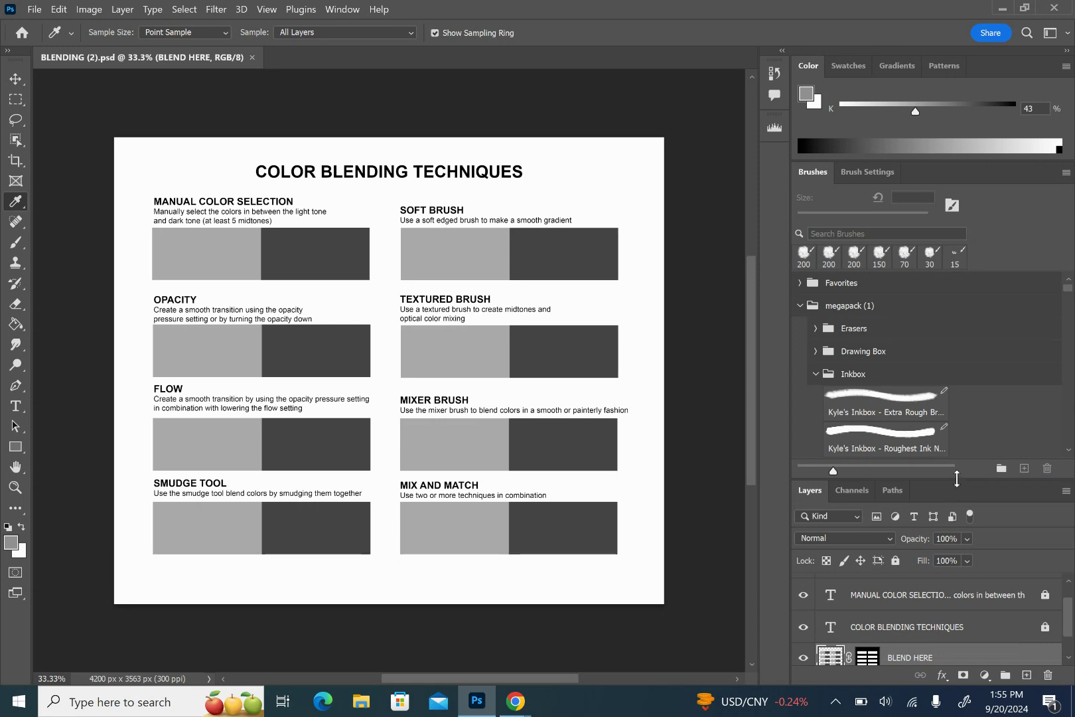
{"action": "left_click_drag", "start_coordinate": [952, 481], "coordinate": [958, 395]}
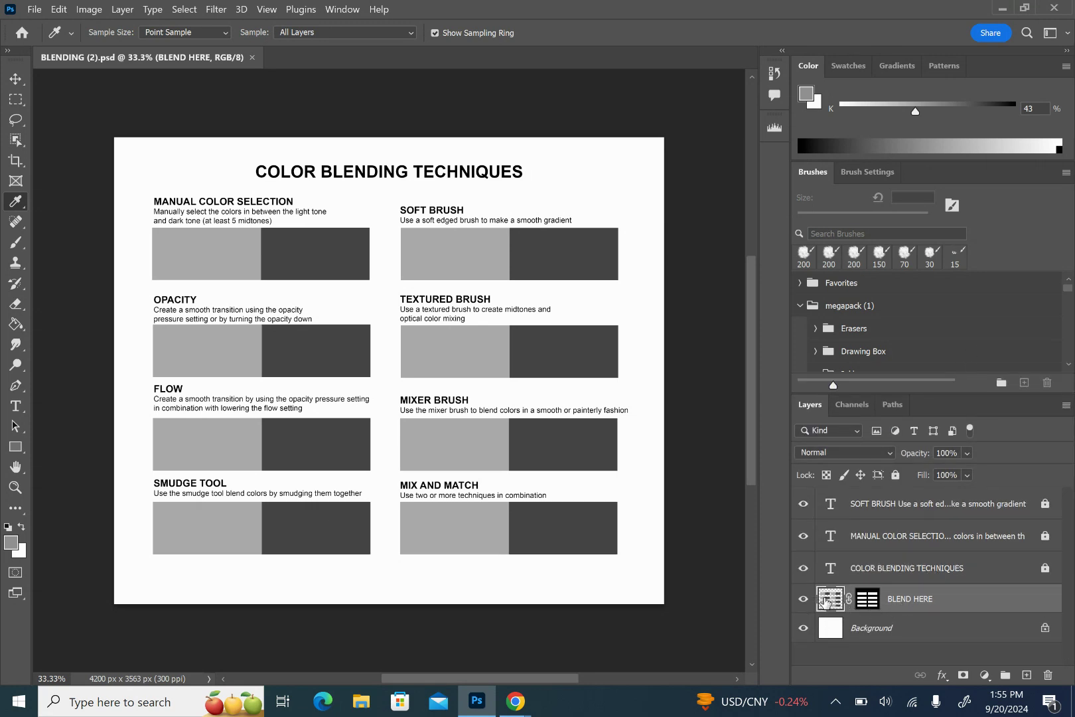
{"action": "left_click", "coordinate": [868, 599]}
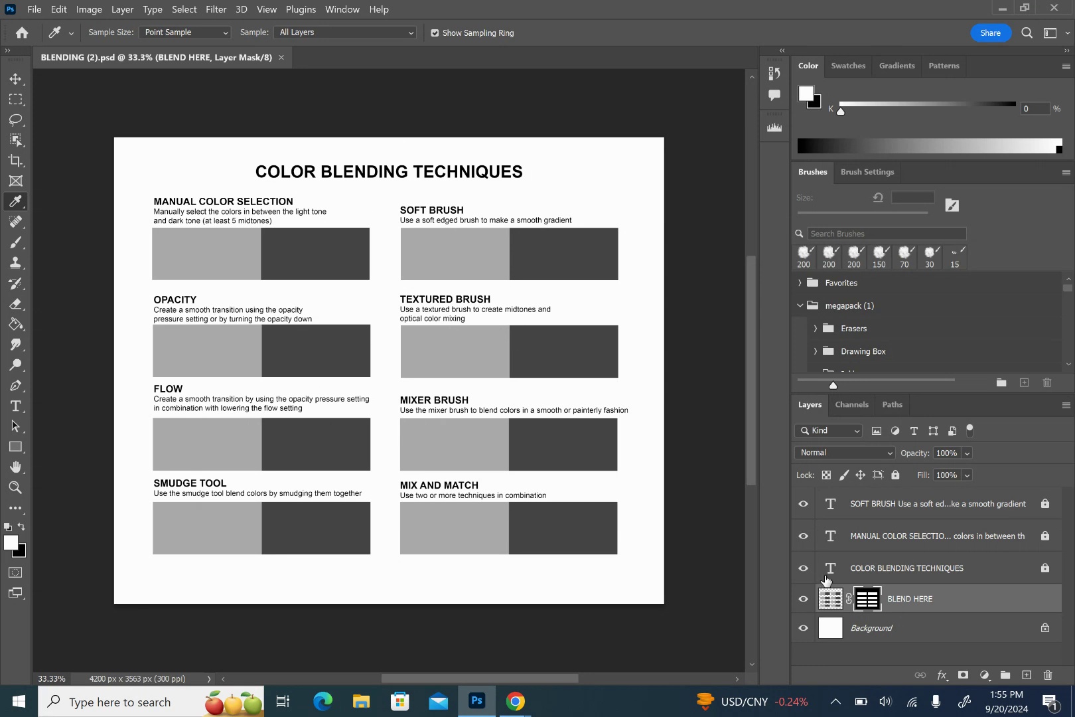
{"action": "left_click", "coordinate": [829, 599]}
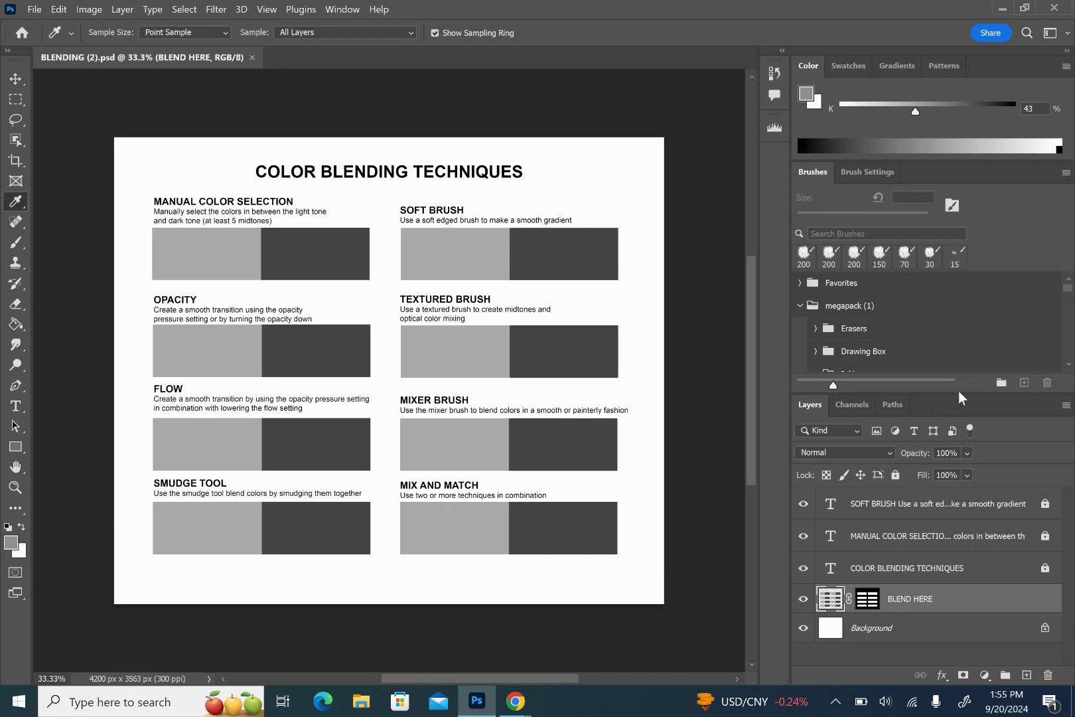
- Enlarge the brush list and choose the Kyle's Inkbox - 2Smooth 2B brush from the Inkbox folder
{"action": "left_click_drag", "start_coordinate": [951, 394], "coordinate": [907, 607]}
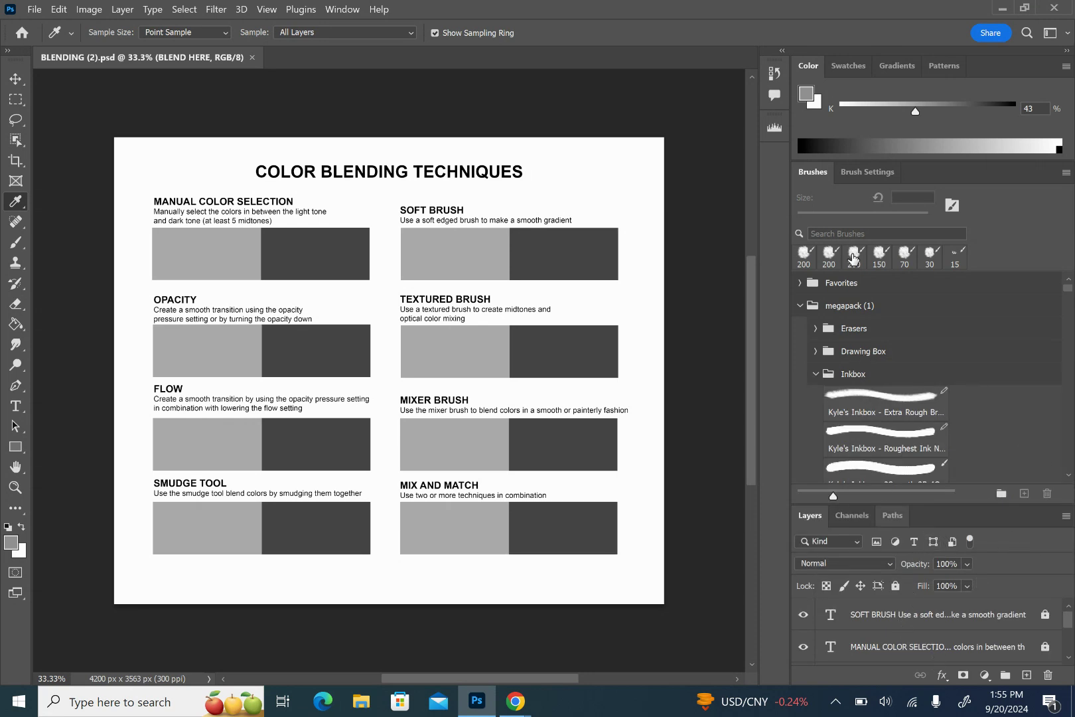
{"action": "scroll", "coordinate": [934, 376], "scroll_direction": "down", "scroll_amount": 1}
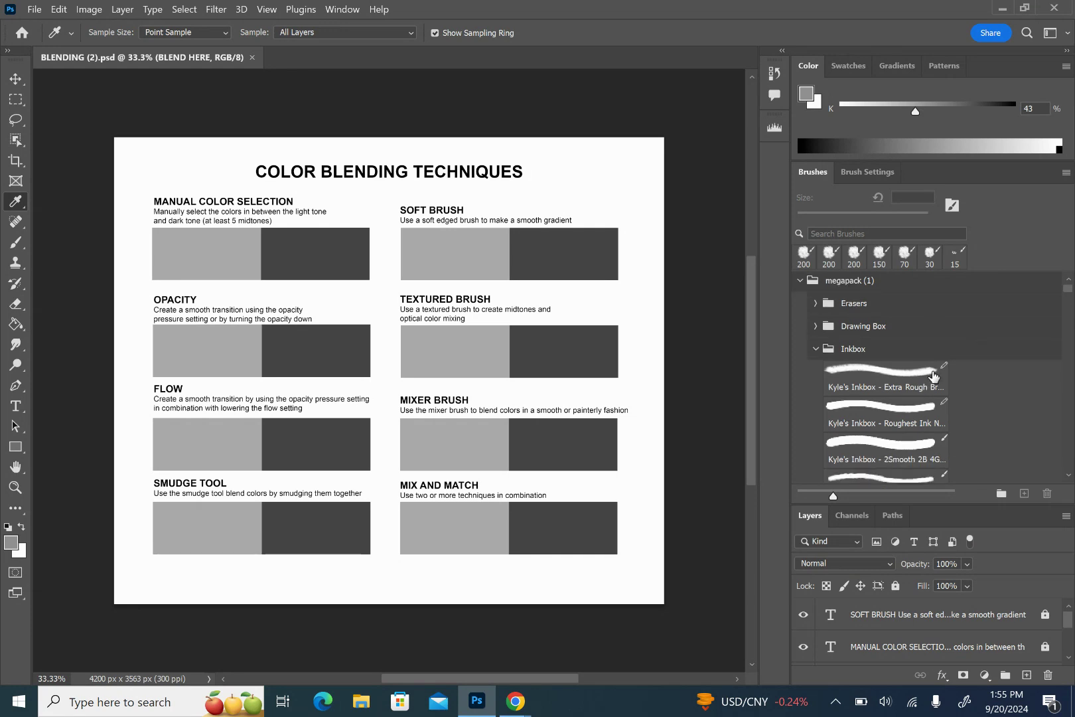
{"action": "left_click", "coordinate": [873, 455]}
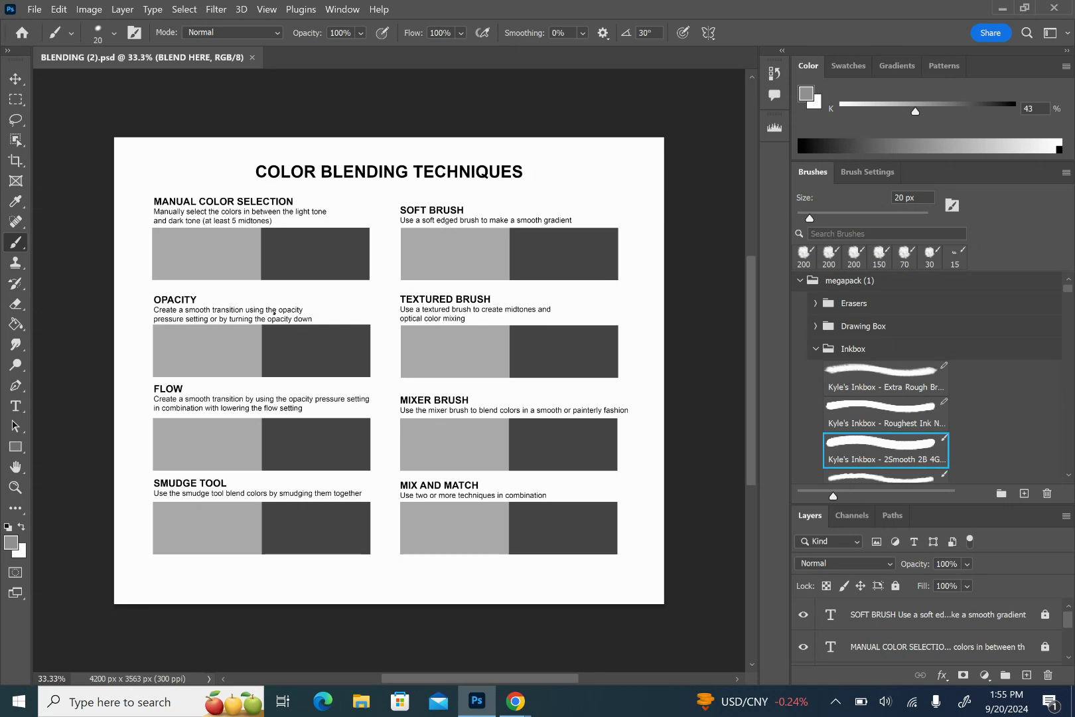
- Increase the brush size to 200 px and paint a vertical test stroke on the dark half of the Manual Color Selection swatch
{"action": "scroll", "coordinate": [274, 312], "scroll_direction": "up", "scroll_amount": 2}
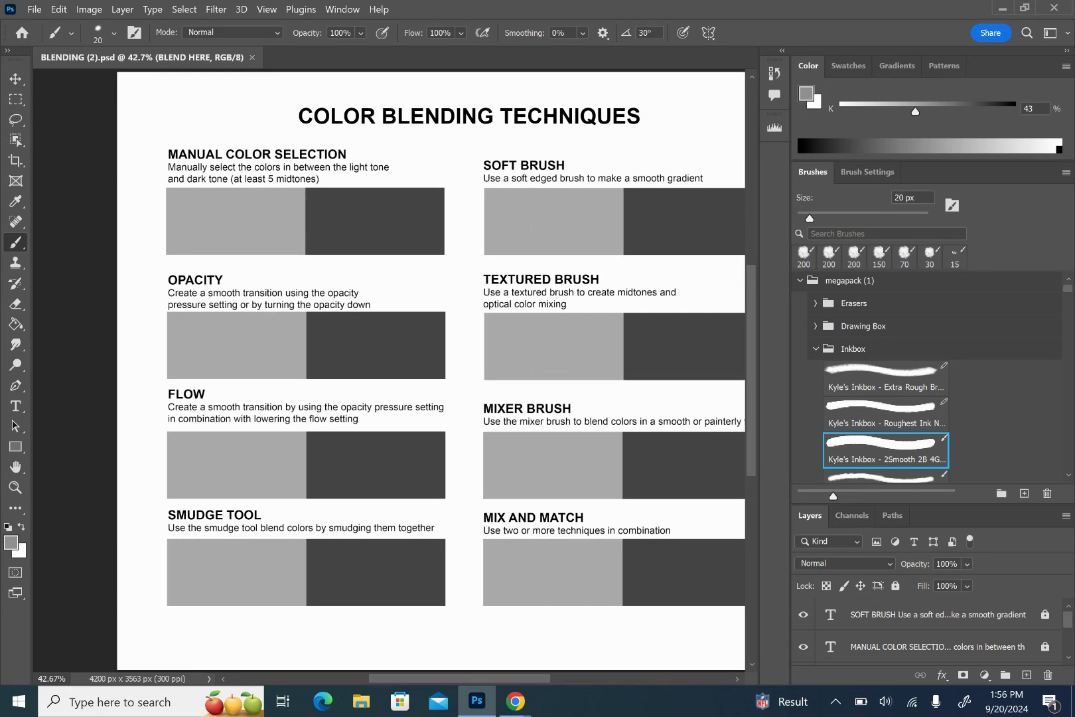
{"action": "key", "text": "bracketright"}
{"action": "key", "text": "bracketright"}
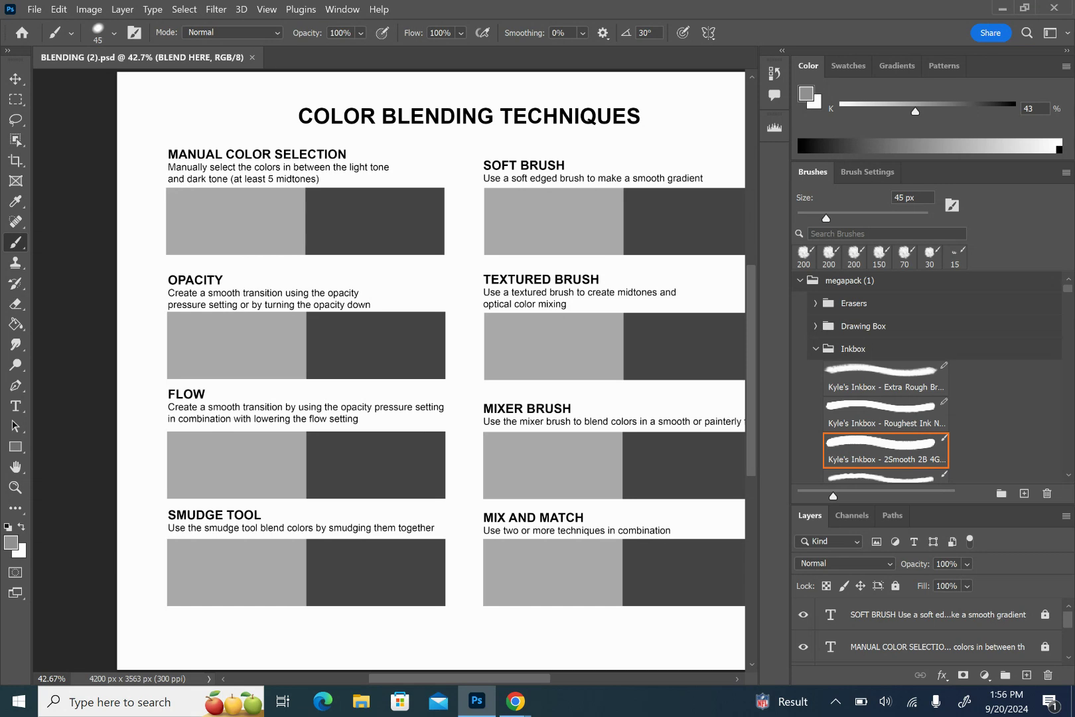
{"action": "key", "text": "bracketright"}
{"action": "key", "text": "bracketright"}
{"action": "key", "text": "bracketright"}
{"action": "key", "text": "bracketright"}
{"action": "key", "text": "bracketright"}
{"action": "key", "text": "bracketright"}
{"action": "key", "text": "bracketright"}
{"action": "key", "text": "bracketright"}
{"action": "key", "text": "bracketright"}
{"action": "key", "text": "bracketright"}
{"action": "left_click_drag", "start_coordinate": [341, 194], "coordinate": [340, 249]}
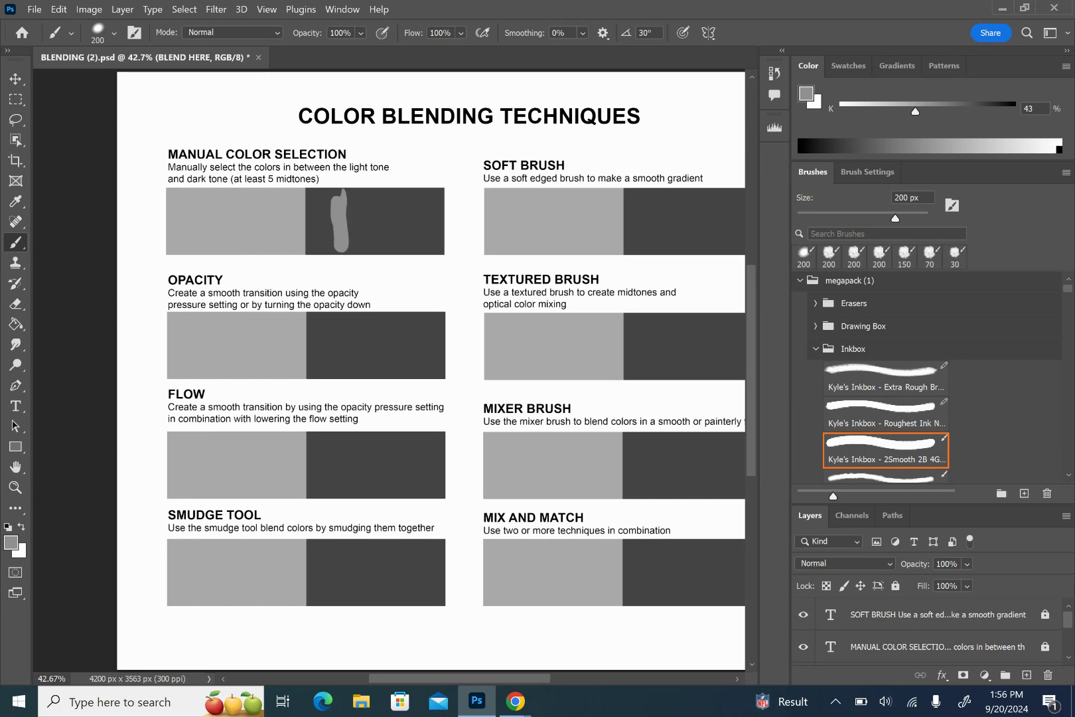
- Increase the brush size to 300 px and undo the test stroke
{"action": "key", "text": "bracketright"}
{"action": "key", "text": "bracketright"}
{"action": "key", "text": "ctrl+z"}
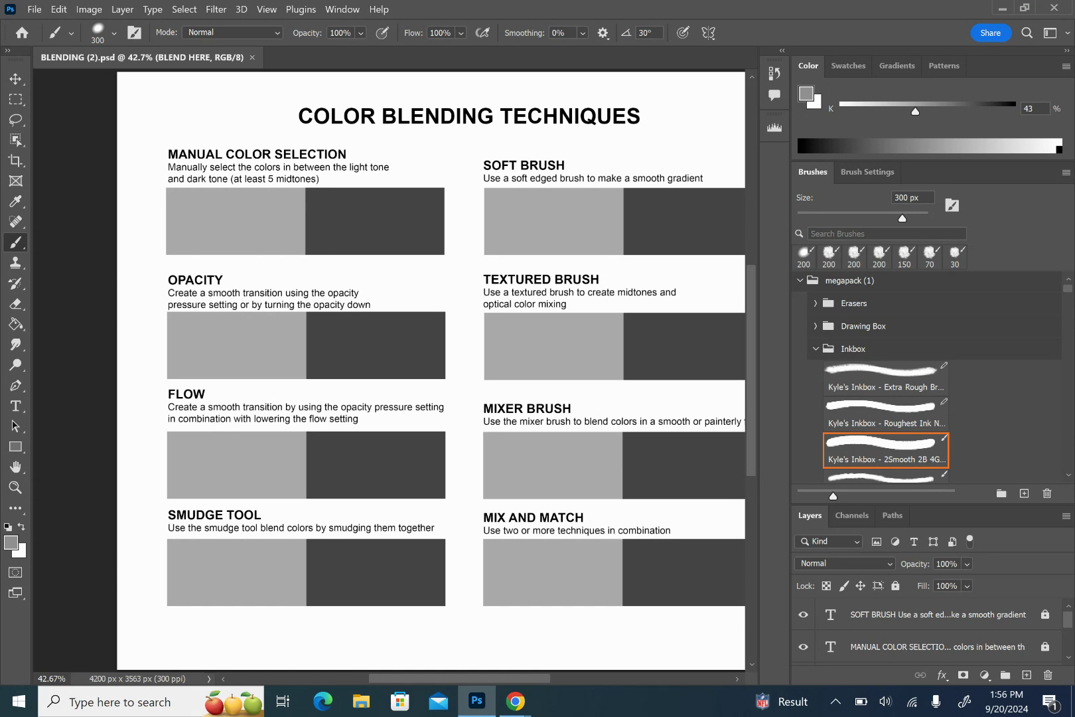
- Sample the dark tone of the Manual Color Selection swatch with the Eyedropper as the foreground color
{"action": "key", "text": "i"}
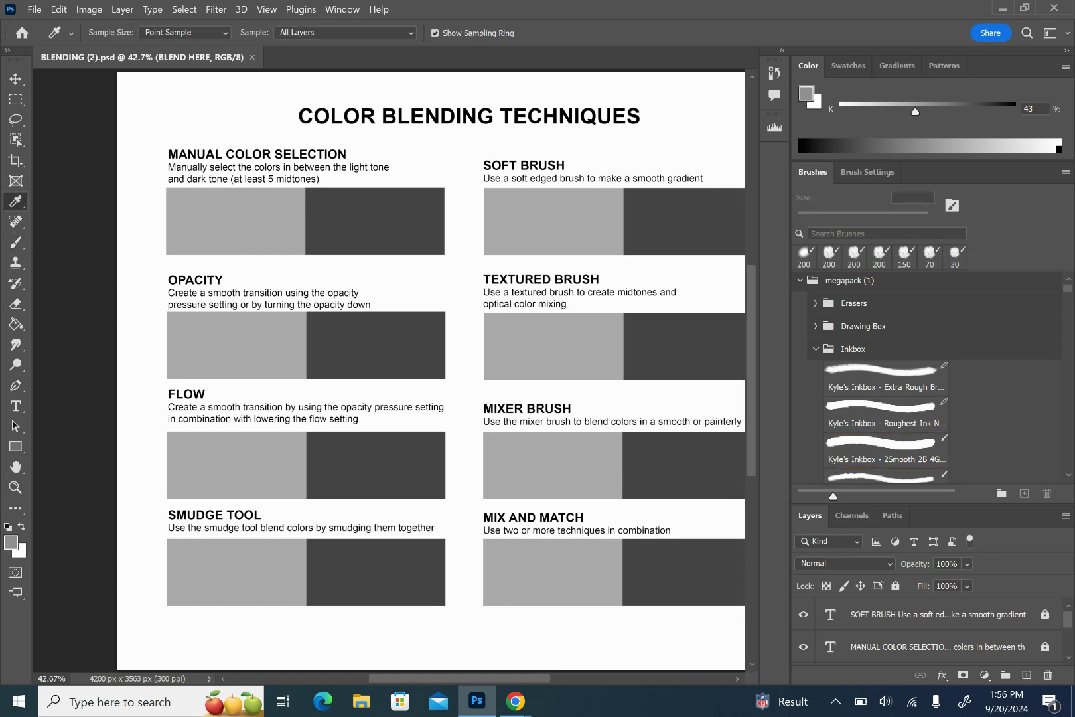
{"action": "left_click", "coordinate": [359, 213]}
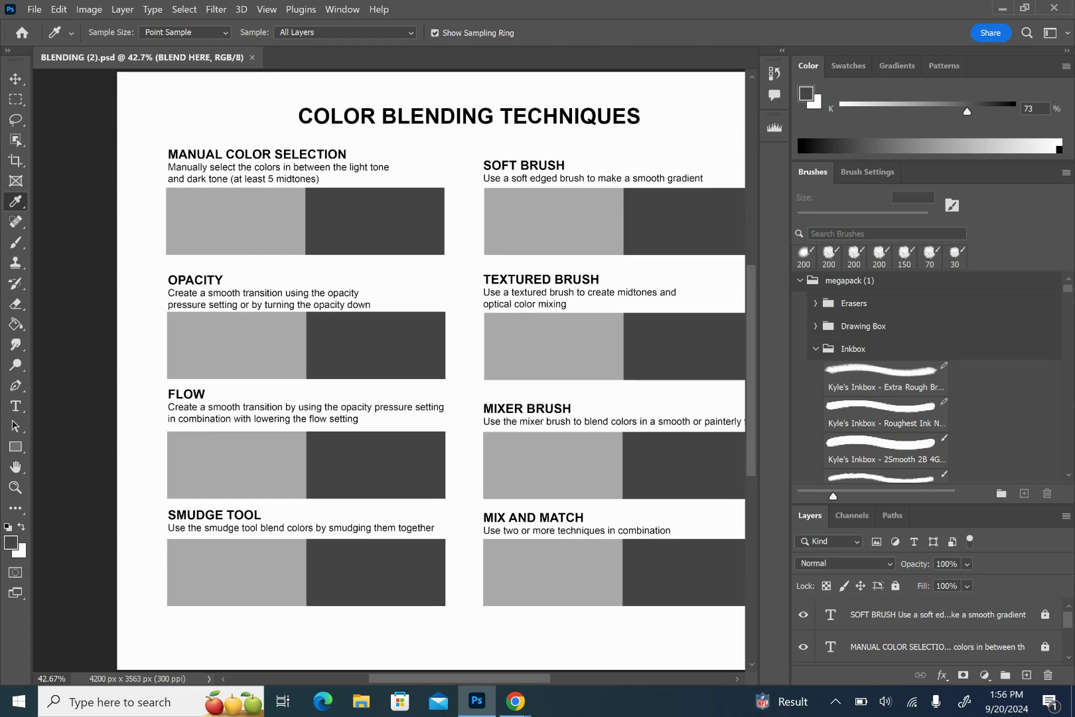
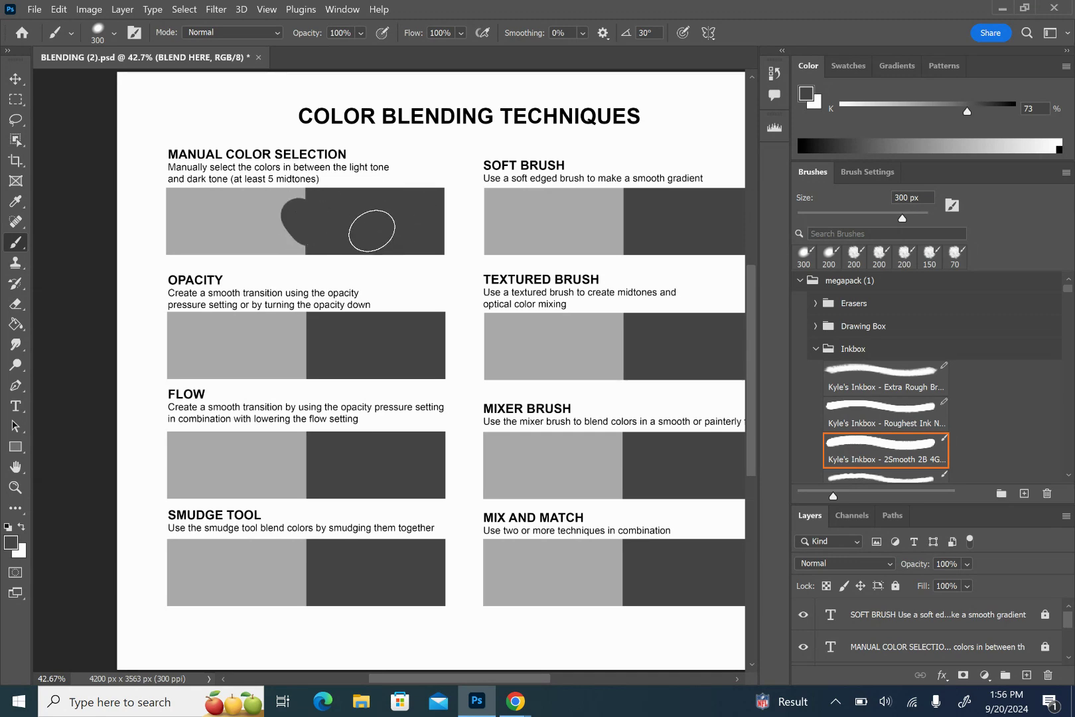
- Undo the stray brush marks painted on the Manual Color Selection swatch
{"action": "key", "text": "ctrl+z"}
{"action": "key", "text": "ctrl+z"}
{"action": "key", "text": "ctrl+z"}
- Set the foreground gray to 67% K and paint a vertical band down the dark half of all eight swatches
{"action": "left_click_drag", "start_coordinate": [966, 111], "coordinate": [958, 111]}
{"action": "mouse_move", "coordinate": [329, 246]}
{"action": "left_mouse_down"}
{"action": "mouse_move", "coordinate": [377, 199]}
{"action": "mouse_move", "coordinate": [369, 232]}
{"action": "mouse_move", "coordinate": [385, 231]}
{"action": "left_mouse_up"}
{"action": "mouse_move", "coordinate": [382, 317]}
{"action": "left_mouse_down"}
{"action": "mouse_move", "coordinate": [372, 391]}
{"action": "mouse_move", "coordinate": [377, 595]}
{"action": "mouse_move", "coordinate": [367, 438]}
{"action": "mouse_move", "coordinate": [369, 585]}
{"action": "left_mouse_up"}
{"action": "left_click_drag", "start_coordinate": [375, 491], "coordinate": [381, 226]}
{"action": "scroll", "coordinate": [389, 370], "scroll_direction": "right", "scroll_amount": 3}
{"action": "left_click_drag", "start_coordinate": [524, 199], "coordinate": [518, 246]}
{"action": "mouse_move", "coordinate": [524, 329]}
{"action": "left_mouse_down"}
{"action": "mouse_move", "coordinate": [523, 340]}
{"action": "mouse_move", "coordinate": [513, 312]}
{"action": "mouse_move", "coordinate": [516, 415]}
{"action": "mouse_move", "coordinate": [507, 305]}
{"action": "left_mouse_up"}
{"action": "mouse_move", "coordinate": [521, 528]}
{"action": "left_mouse_down"}
{"action": "mouse_move", "coordinate": [509, 419]}
{"action": "mouse_move", "coordinate": [509, 588]}
{"action": "mouse_move", "coordinate": [519, 196]}
{"action": "mouse_move", "coordinate": [610, 164]}
{"action": "mouse_move", "coordinate": [630, 182]}
{"action": "left_mouse_up"}
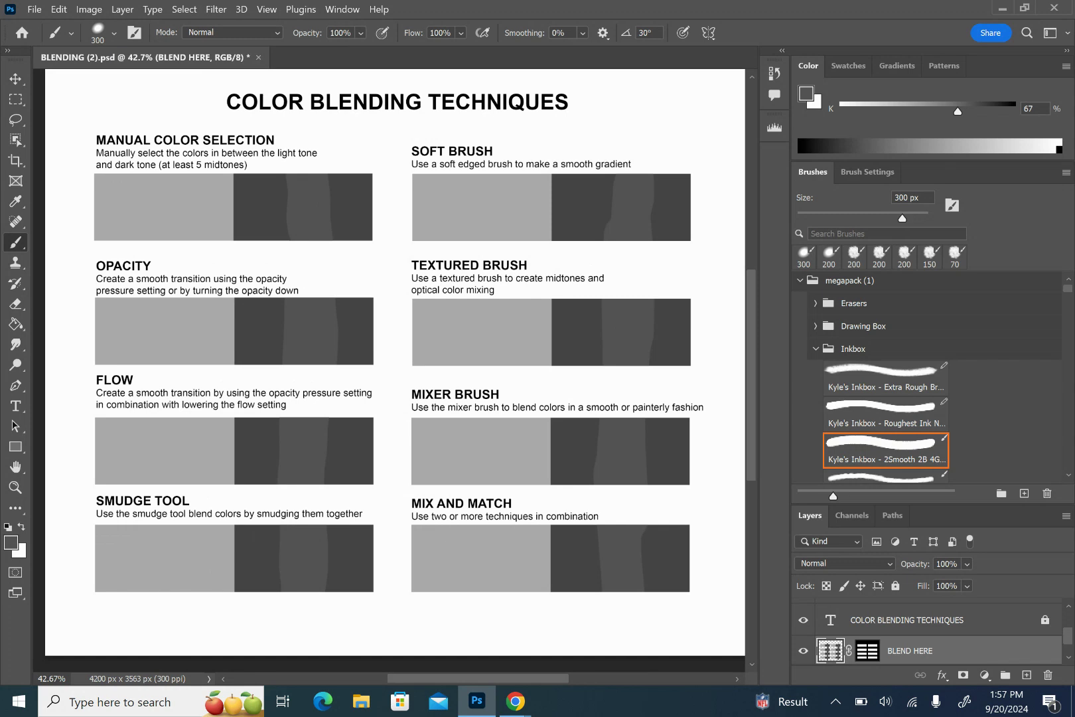
- Set the foreground gray to 55% K and paint a vertical band on the light-facing side of the first midtone in all eight swatches
{"action": "left_click_drag", "start_coordinate": [957, 111], "coordinate": [936, 111]}
{"action": "mouse_move", "coordinate": [278, 235]}
{"action": "left_mouse_down"}
{"action": "mouse_move", "coordinate": [276, 170]}
{"action": "mouse_move", "coordinate": [258, 600]}
{"action": "left_mouse_up"}
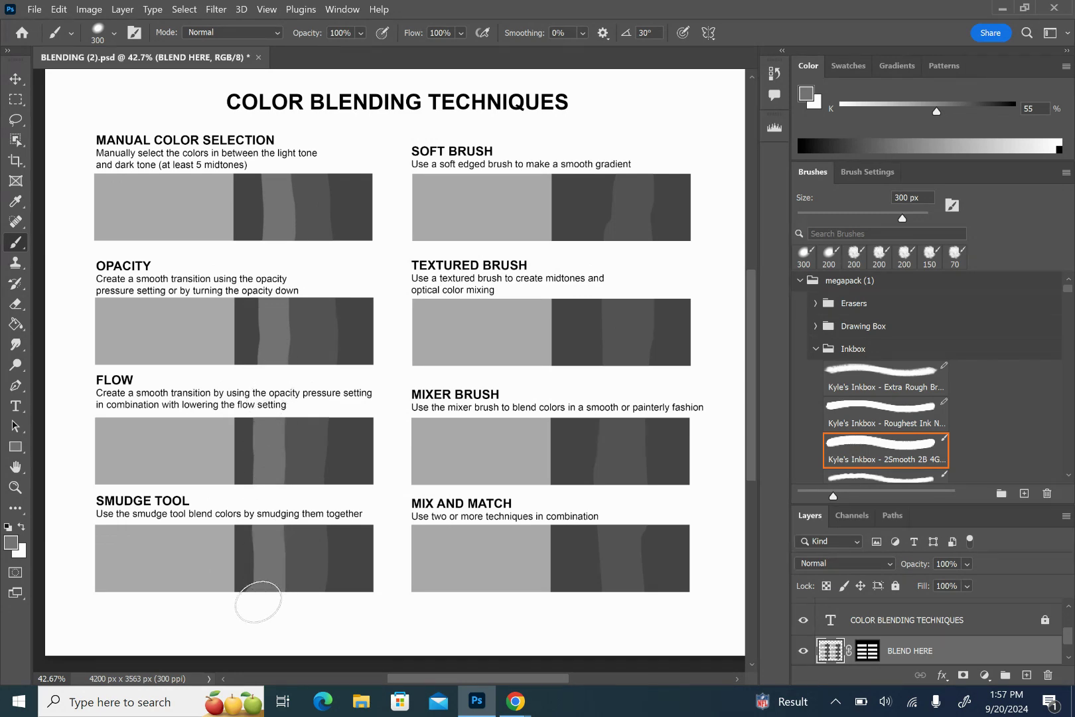
{"action": "mouse_move", "coordinate": [601, 174]}
{"action": "left_mouse_down"}
{"action": "mouse_move", "coordinate": [598, 484]}
{"action": "mouse_move", "coordinate": [593, 440]}
{"action": "mouse_move", "coordinate": [608, 622]}
{"action": "mouse_move", "coordinate": [588, 516]}
{"action": "left_mouse_up"}
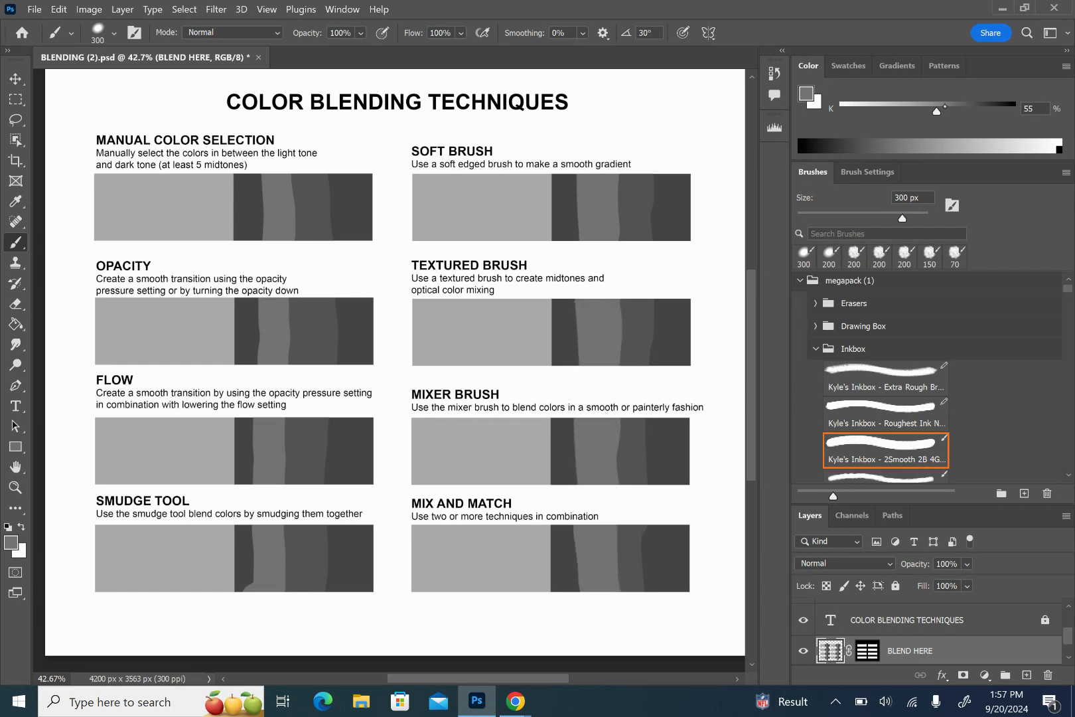
- Set the foreground gray to 46% K and paint a band over the original light-dark boundary in all eight swatches
{"action": "left_click_drag", "start_coordinate": [937, 109], "coordinate": [920, 109]}
{"action": "mouse_move", "coordinate": [217, 162]}
{"action": "left_mouse_down"}
{"action": "mouse_move", "coordinate": [254, 205]}
{"action": "mouse_move", "coordinate": [252, 262]}
{"action": "mouse_move", "coordinate": [246, 172]}
{"action": "mouse_move", "coordinate": [239, 387]}
{"action": "mouse_move", "coordinate": [248, 312]}
{"action": "mouse_move", "coordinate": [240, 336]}
{"action": "left_mouse_up"}
{"action": "mouse_move", "coordinate": [235, 165]}
{"action": "left_mouse_down"}
{"action": "mouse_move", "coordinate": [238, 219]}
{"action": "mouse_move", "coordinate": [233, 176]}
{"action": "left_mouse_up"}
{"action": "mouse_move", "coordinate": [233, 412]}
{"action": "left_mouse_down"}
{"action": "mouse_move", "coordinate": [244, 468]}
{"action": "mouse_move", "coordinate": [240, 433]}
{"action": "mouse_move", "coordinate": [232, 584]}
{"action": "left_mouse_up"}
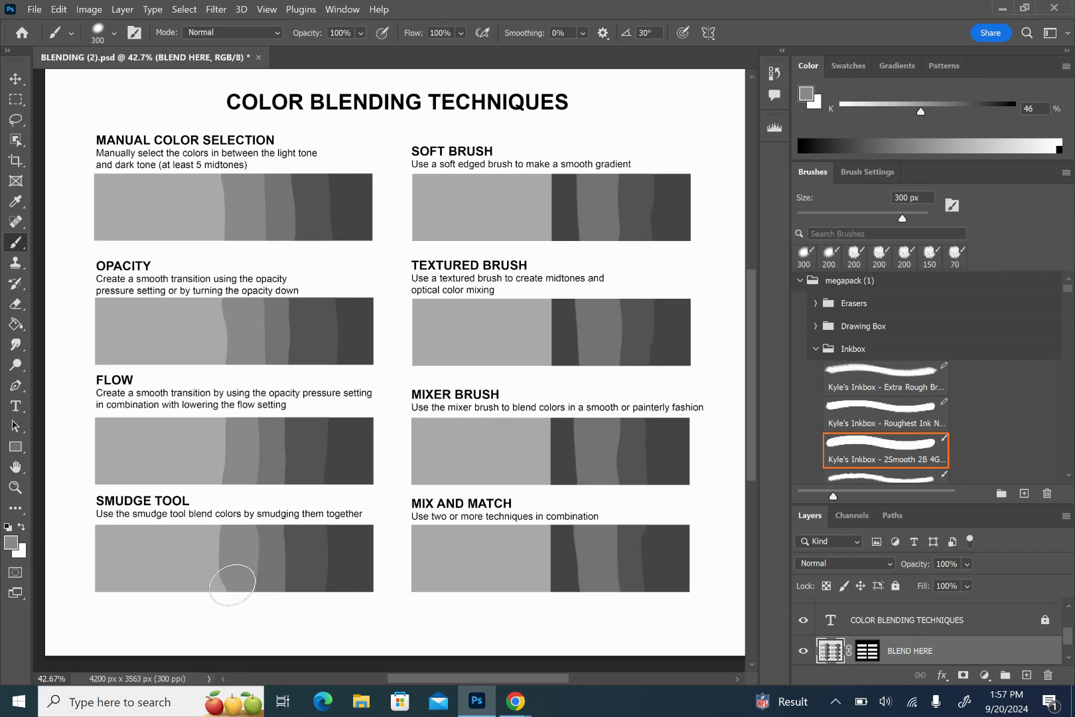
{"action": "mouse_move", "coordinate": [576, 177]}
{"action": "left_mouse_down"}
{"action": "mouse_move", "coordinate": [569, 239]}
{"action": "mouse_move", "coordinate": [570, 176]}
{"action": "mouse_move", "coordinate": [575, 202]}
{"action": "mouse_move", "coordinate": [560, 228]}
{"action": "mouse_move", "coordinate": [556, 162]}
{"action": "mouse_move", "coordinate": [564, 487]}
{"action": "mouse_move", "coordinate": [559, 444]}
{"action": "left_mouse_up"}
{"action": "mouse_move", "coordinate": [564, 566]}
{"action": "left_mouse_down"}
{"action": "mouse_move", "coordinate": [558, 541]}
{"action": "mouse_move", "coordinate": [558, 566]}
{"action": "mouse_move", "coordinate": [537, 564]}
{"action": "left_mouse_up"}
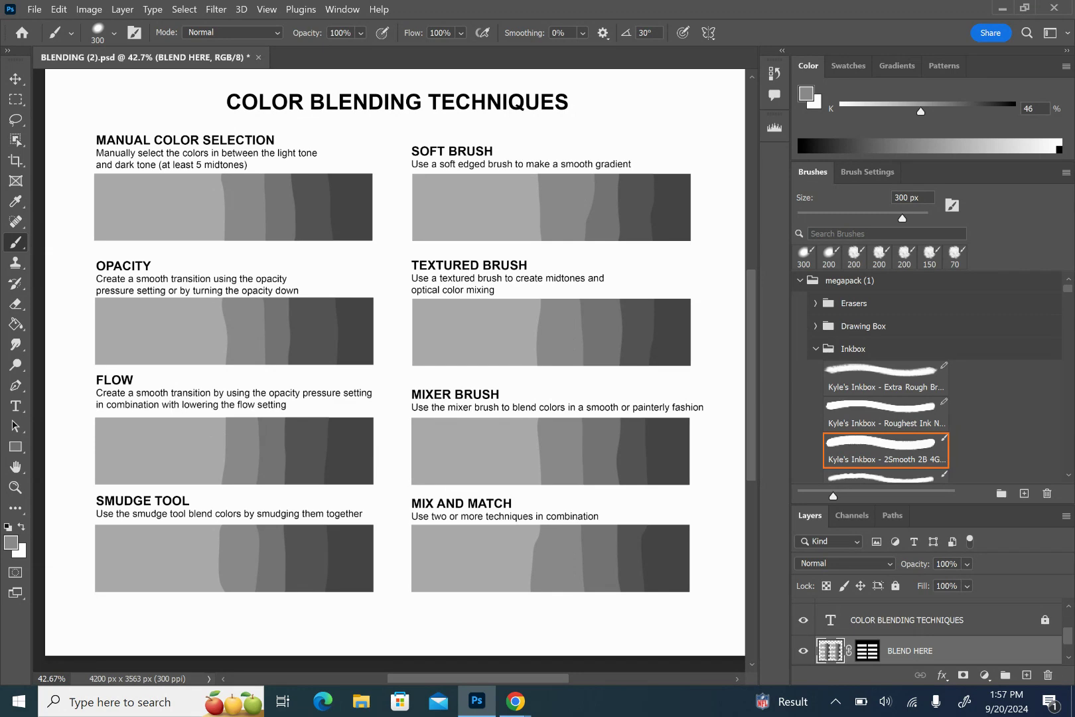
- Set the foreground gray to 41% K and paint a band between the light tone and the lightest midtone in all eight swatches
{"action": "left_click_drag", "start_coordinate": [921, 111], "coordinate": [911, 111]}
{"action": "left_click_drag", "start_coordinate": [214, 175], "coordinate": [200, 219]}
{"action": "mouse_move", "coordinate": [202, 302]}
{"action": "left_mouse_down"}
{"action": "mouse_move", "coordinate": [206, 377]}
{"action": "mouse_move", "coordinate": [204, 296]}
{"action": "mouse_move", "coordinate": [211, 340]}
{"action": "mouse_move", "coordinate": [215, 321]}
{"action": "left_mouse_up"}
{"action": "mouse_move", "coordinate": [204, 420]}
{"action": "left_mouse_down"}
{"action": "mouse_move", "coordinate": [200, 513]}
{"action": "mouse_move", "coordinate": [210, 399]}
{"action": "mouse_move", "coordinate": [204, 619]}
{"action": "mouse_move", "coordinate": [203, 564]}
{"action": "left_mouse_up"}
{"action": "mouse_move", "coordinate": [521, 176]}
{"action": "left_mouse_down"}
{"action": "mouse_move", "coordinate": [521, 379]}
{"action": "mouse_move", "coordinate": [503, 305]}
{"action": "mouse_move", "coordinate": [512, 446]}
{"action": "mouse_move", "coordinate": [511, 407]}
{"action": "mouse_move", "coordinate": [529, 479]}
{"action": "mouse_move", "coordinate": [506, 553]}
{"action": "mouse_move", "coordinate": [512, 533]}
{"action": "mouse_move", "coordinate": [515, 557]}
{"action": "mouse_move", "coordinate": [533, 547]}
{"action": "left_mouse_up"}
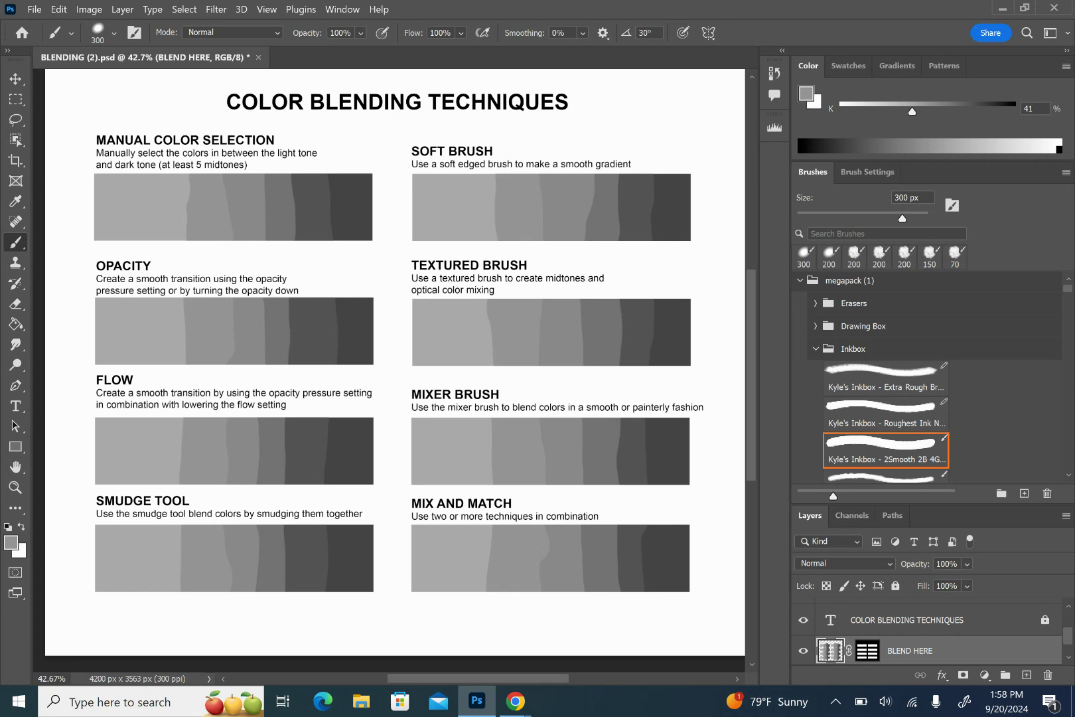
- Sample the Manual Color Selection swatch's dark tone, lighten it to 69% K, and paint over the edge between it and the adjacent midtone
{"action": "scroll", "coordinate": [103, 137], "scroll_direction": "up", "scroll_amount": 8}
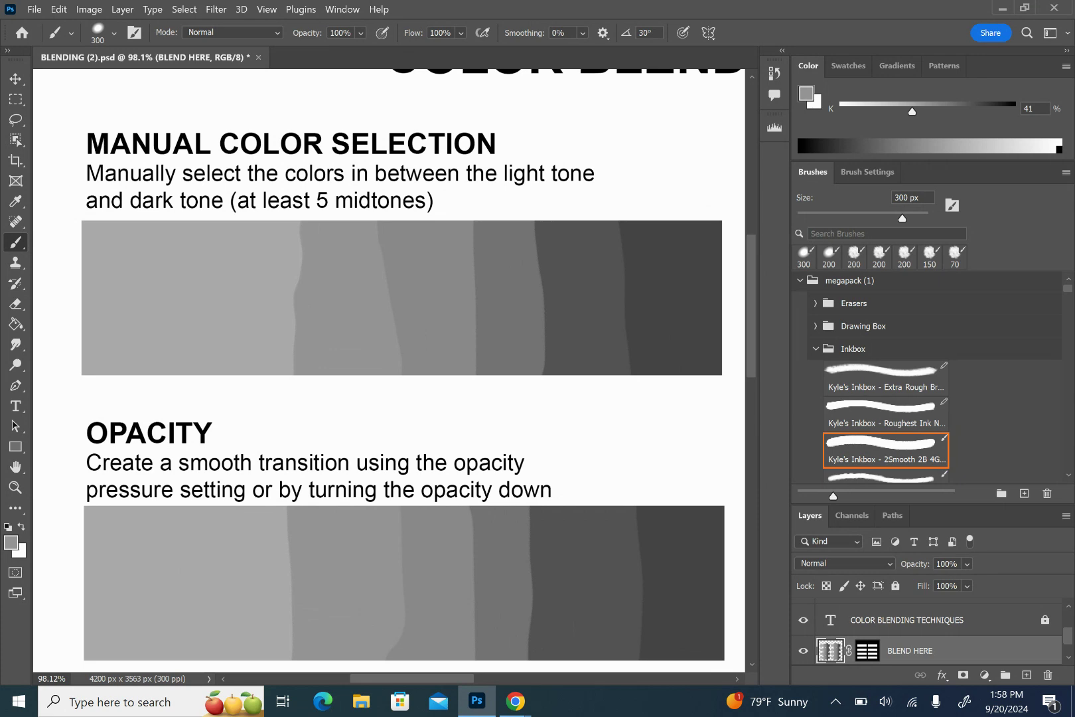
{"action": "key", "text": "i"}
{"action": "left_click", "coordinate": [674, 261]}
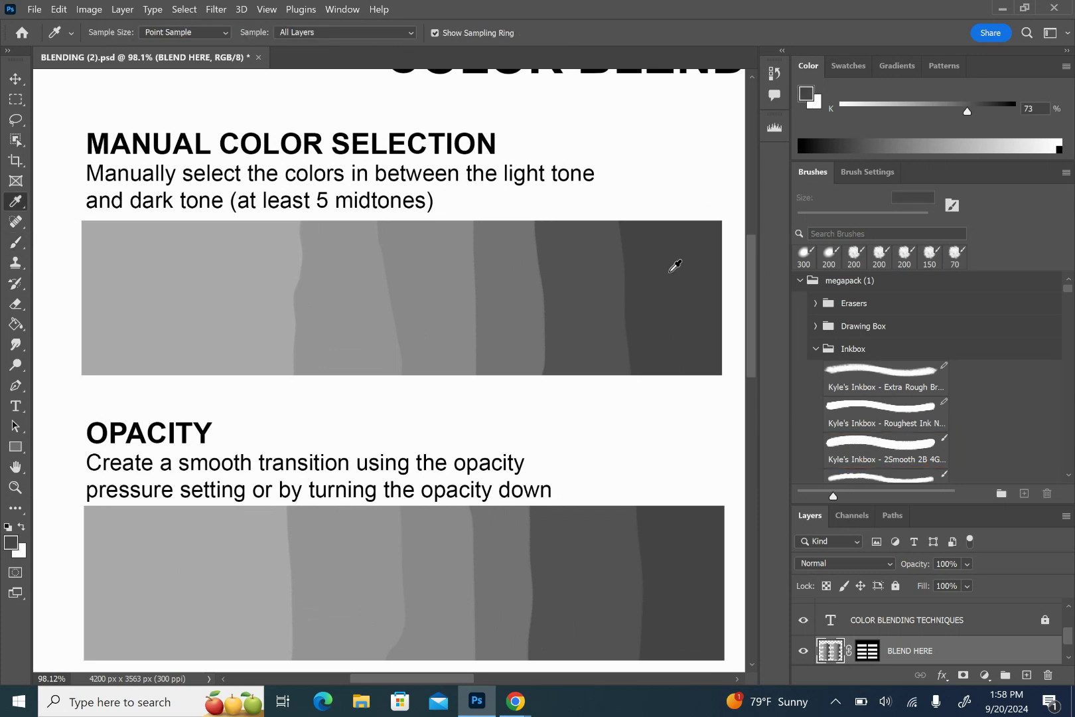
{"action": "key", "text": "b"}
{"action": "left_click_drag", "start_coordinate": [967, 110], "coordinate": [960, 111]}
{"action": "mouse_move", "coordinate": [624, 290]}
{"action": "left_mouse_down"}
{"action": "mouse_move", "coordinate": [622, 227]}
{"action": "mouse_move", "coordinate": [631, 396]}
{"action": "left_mouse_up"}
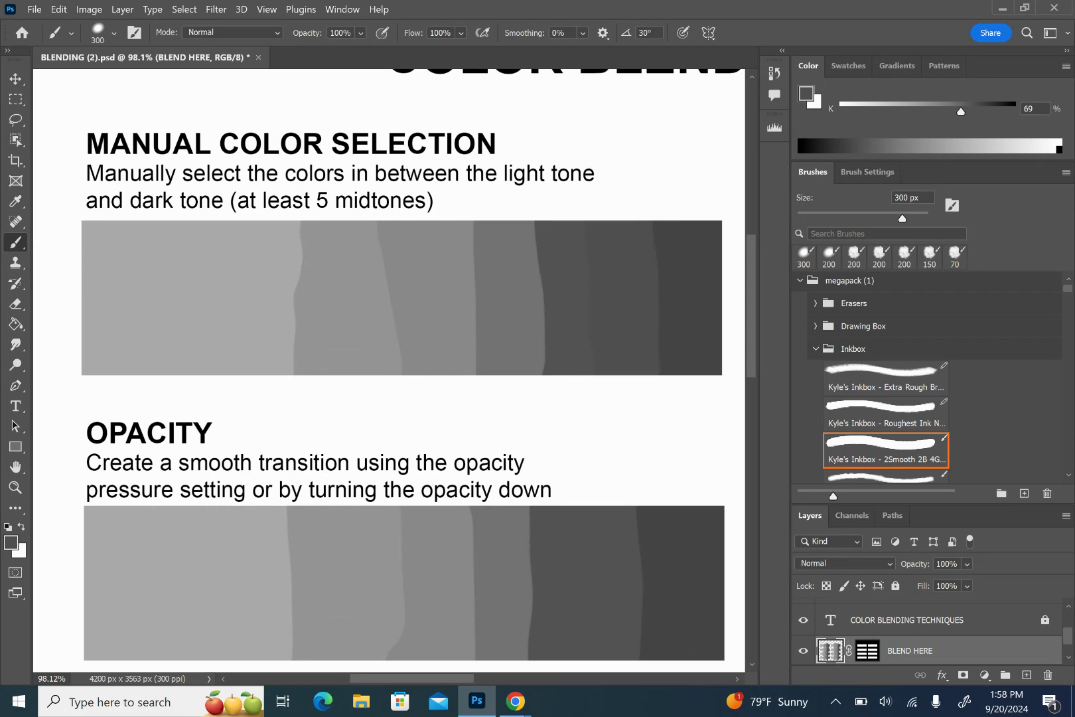
- Sample the Manual Color Selection swatch's middle gray, darken it to 61% K, and paint a band over its edge with the darker midtone
{"action": "key", "text": "i"}
{"action": "left_click", "coordinate": [492, 265]}
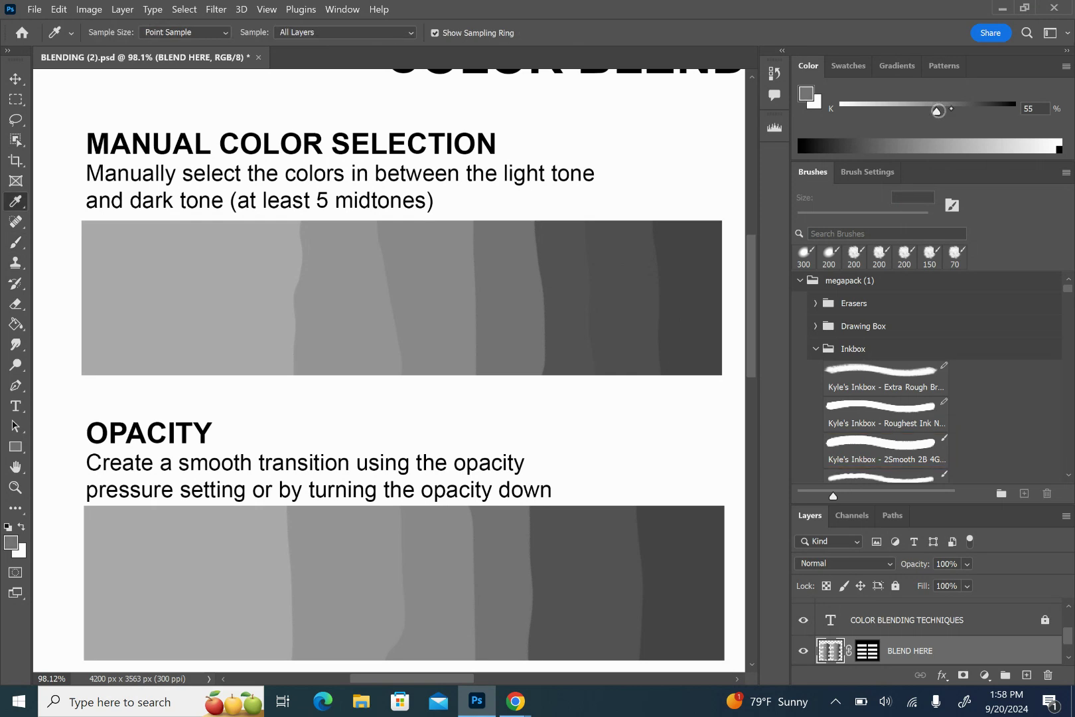
{"action": "left_click_drag", "start_coordinate": [936, 111], "coordinate": [951, 111]}
{"action": "left_click_drag", "start_coordinate": [549, 268], "coordinate": [521, 292]}
{"action": "left_click_drag", "start_coordinate": [937, 111], "coordinate": [947, 111]}
{"action": "key", "text": "b"}
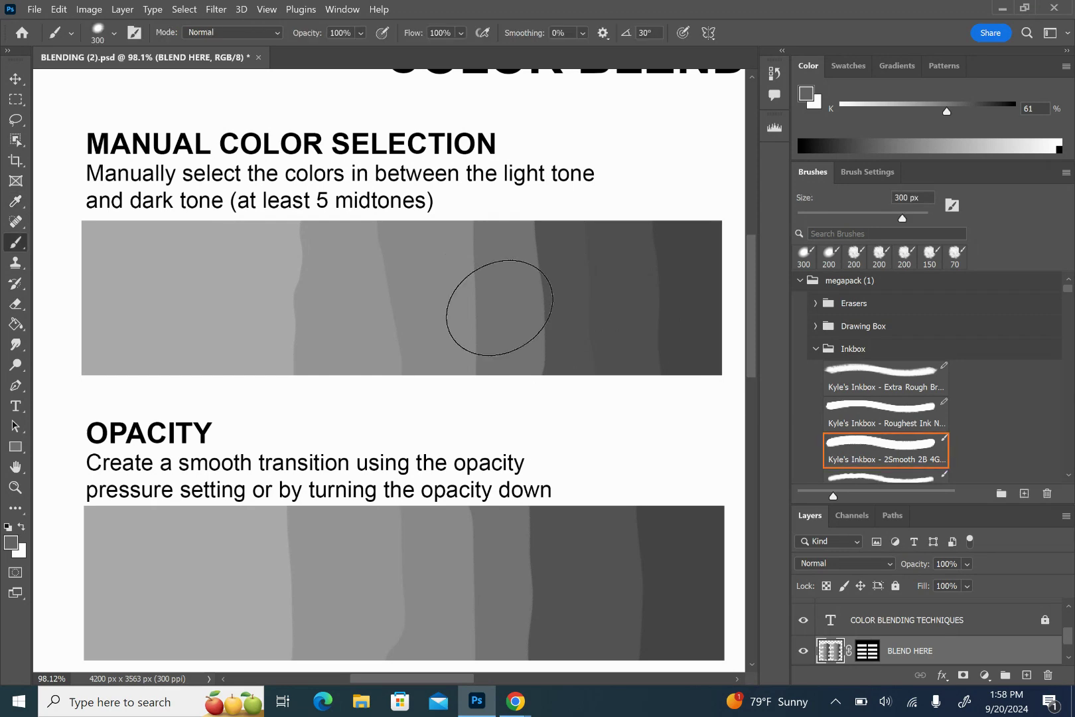
{"action": "mouse_move", "coordinate": [511, 324]}
{"action": "left_mouse_down"}
{"action": "mouse_move", "coordinate": [549, 381]}
{"action": "mouse_move", "coordinate": [538, 201]}
{"action": "left_mouse_up"}
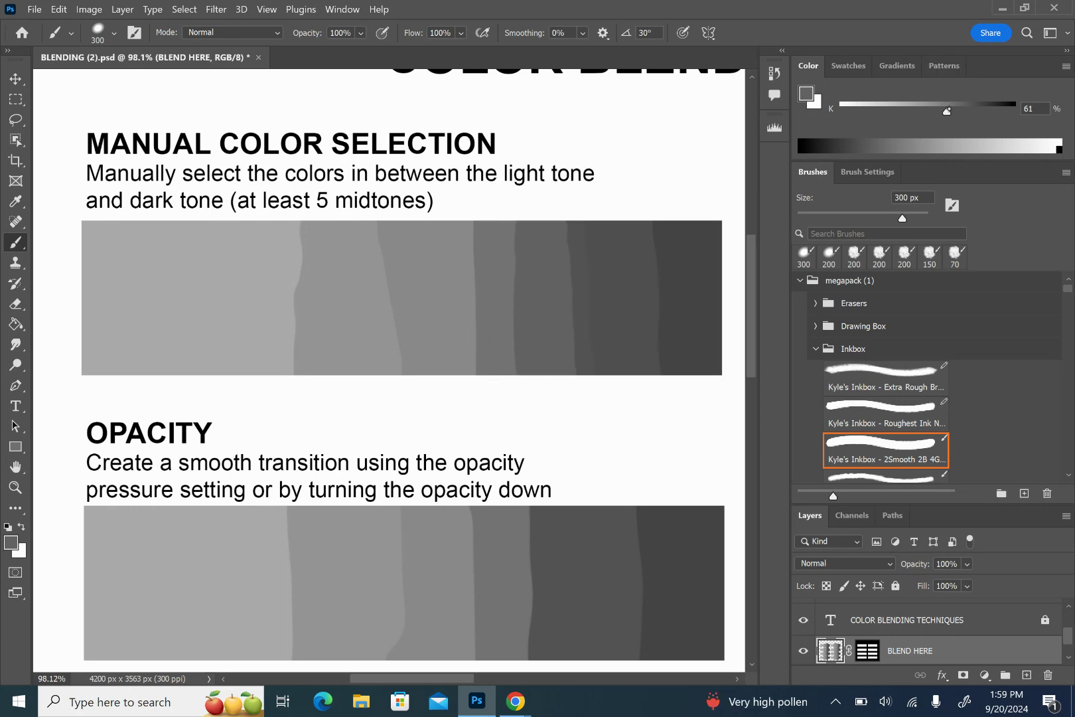
- Sample the Manual Color Selection swatch's 46% midtone, darken it to 50% K, and paint a band over its edge with the darker neighbor
{"action": "key", "text": "i"}
{"action": "left_click", "coordinate": [426, 273]}
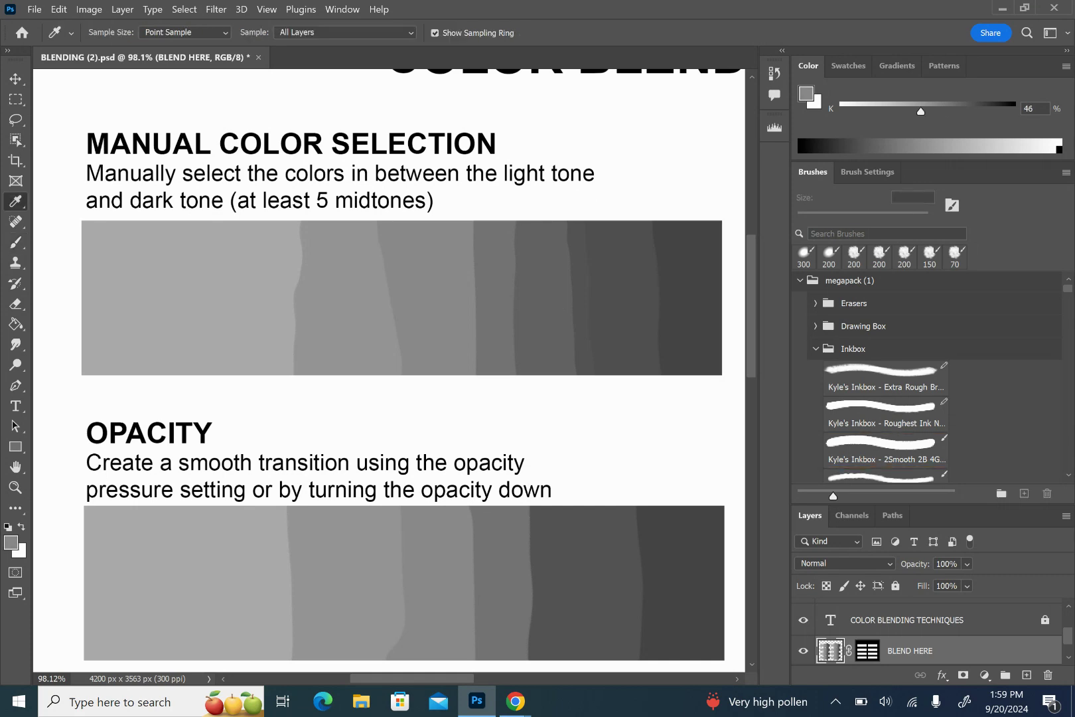
{"action": "key", "text": "b"}
{"action": "left_click_drag", "start_coordinate": [921, 111], "coordinate": [927, 111]}
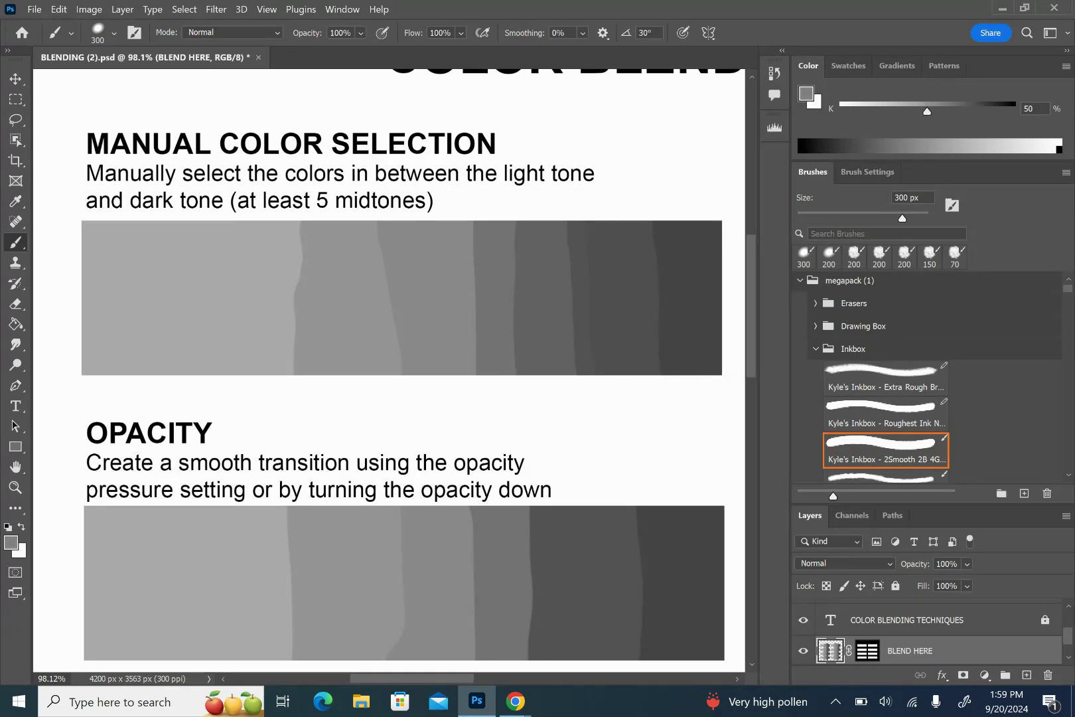
{"action": "left_click_drag", "start_coordinate": [475, 263], "coordinate": [473, 324]}
{"action": "left_click_drag", "start_coordinate": [461, 219], "coordinate": [474, 365]}
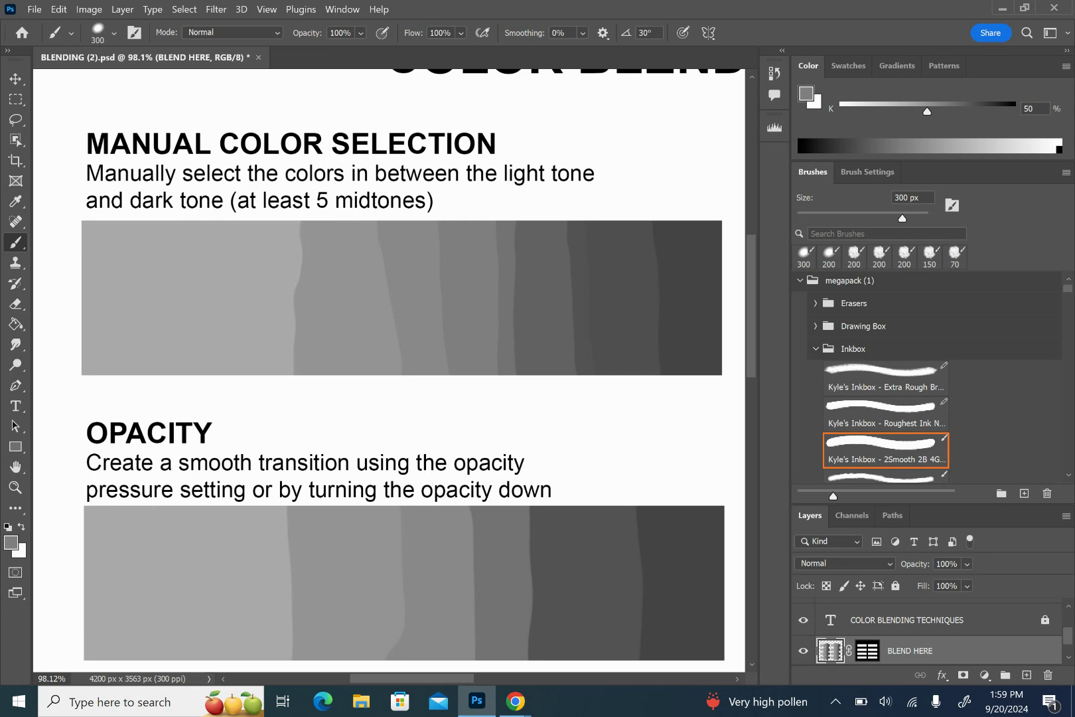
- Sample the Manual Color Selection swatch's light tone and paint three progressively lighter bands toward its light end, finishing at 10% K
{"action": "key", "text": "i"}
{"action": "left_click", "coordinate": [219, 302]}
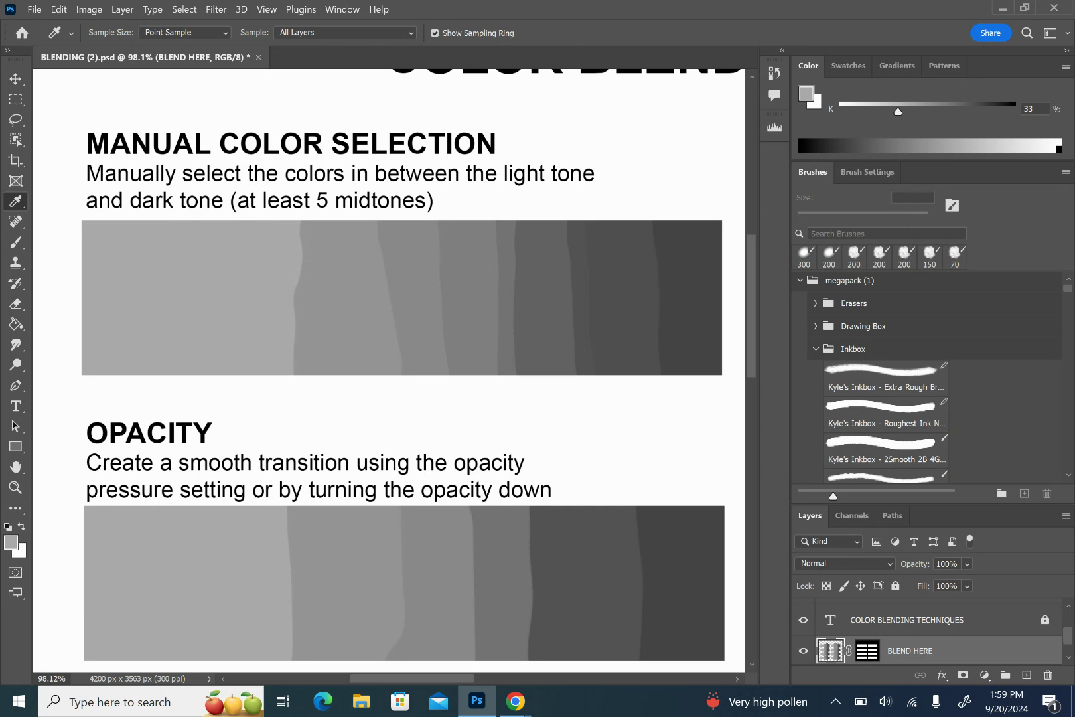
{"action": "key", "text": "b"}
{"action": "left_click_drag", "start_coordinate": [898, 111], "coordinate": [885, 112]}
{"action": "mouse_move", "coordinate": [211, 281]}
{"action": "left_mouse_down"}
{"action": "mouse_move", "coordinate": [209, 373]}
{"action": "mouse_move", "coordinate": [192, 276]}
{"action": "left_mouse_up"}
{"action": "left_click_drag", "start_coordinate": [885, 111], "coordinate": [873, 112]}
{"action": "mouse_move", "coordinate": [149, 239]}
{"action": "left_mouse_down"}
{"action": "mouse_move", "coordinate": [151, 329]}
{"action": "mouse_move", "coordinate": [150, 285]}
{"action": "left_mouse_up"}
{"action": "left_click_drag", "start_coordinate": [872, 112], "coordinate": [859, 111]}
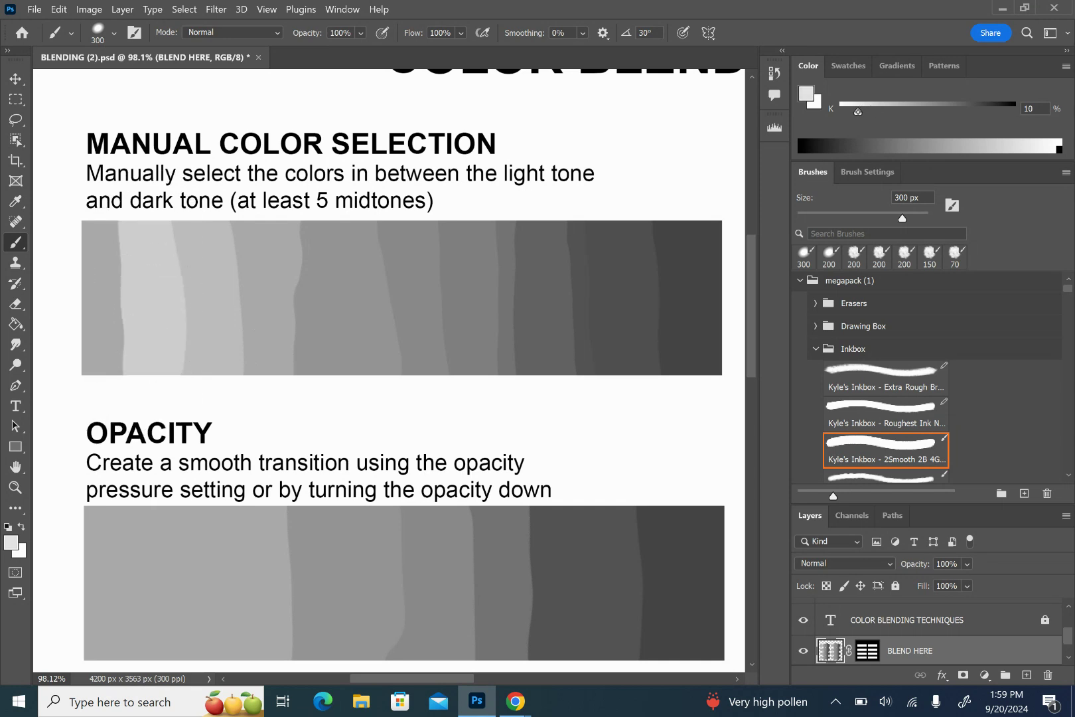
{"action": "left_click_drag", "start_coordinate": [108, 211], "coordinate": [101, 348]}
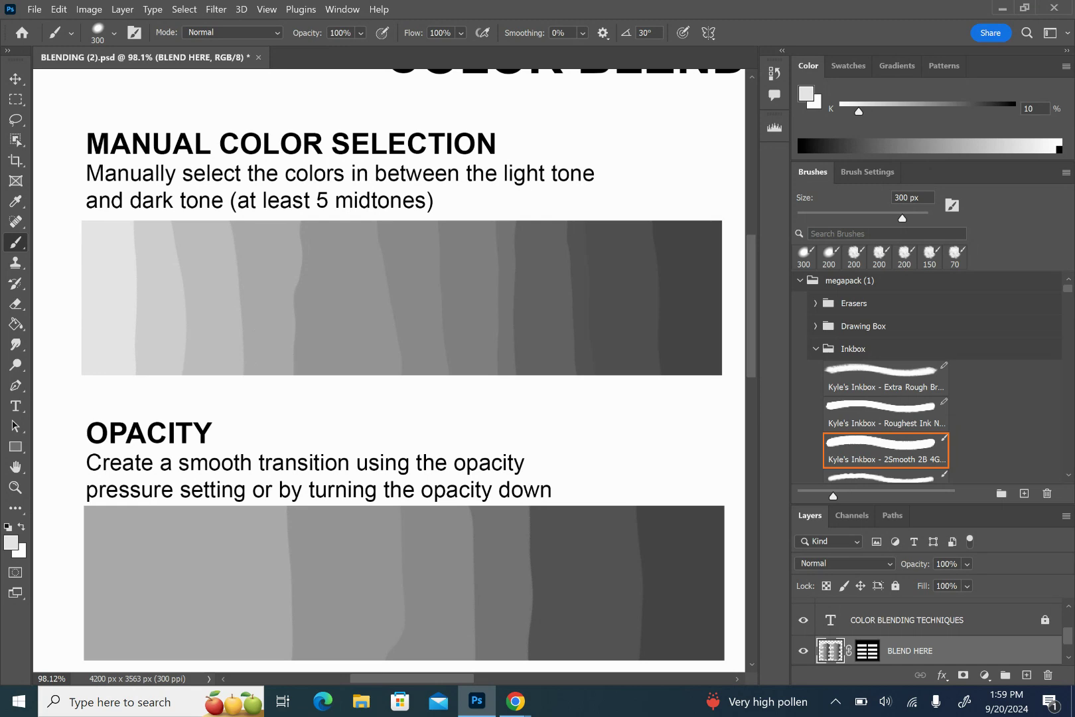
- Enable pen pressure for brush opacity and scribble a light test stroke near the upper edge of the Opacity swatch
{"action": "scroll", "coordinate": [389, 370], "scroll_direction": "down", "scroll_amount": 2}
{"action": "scroll", "coordinate": [389, 370], "scroll_direction": "up", "scroll_amount": 1}
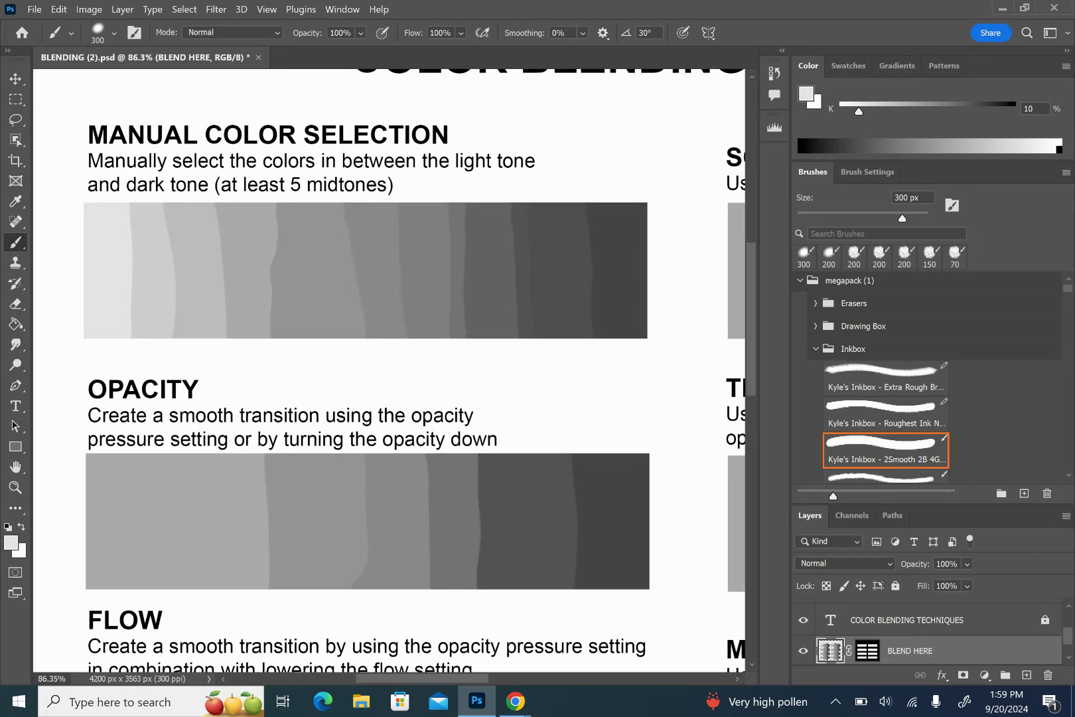
{"action": "scroll", "coordinate": [388, 372], "scroll_direction": "up", "scroll_amount": 3}
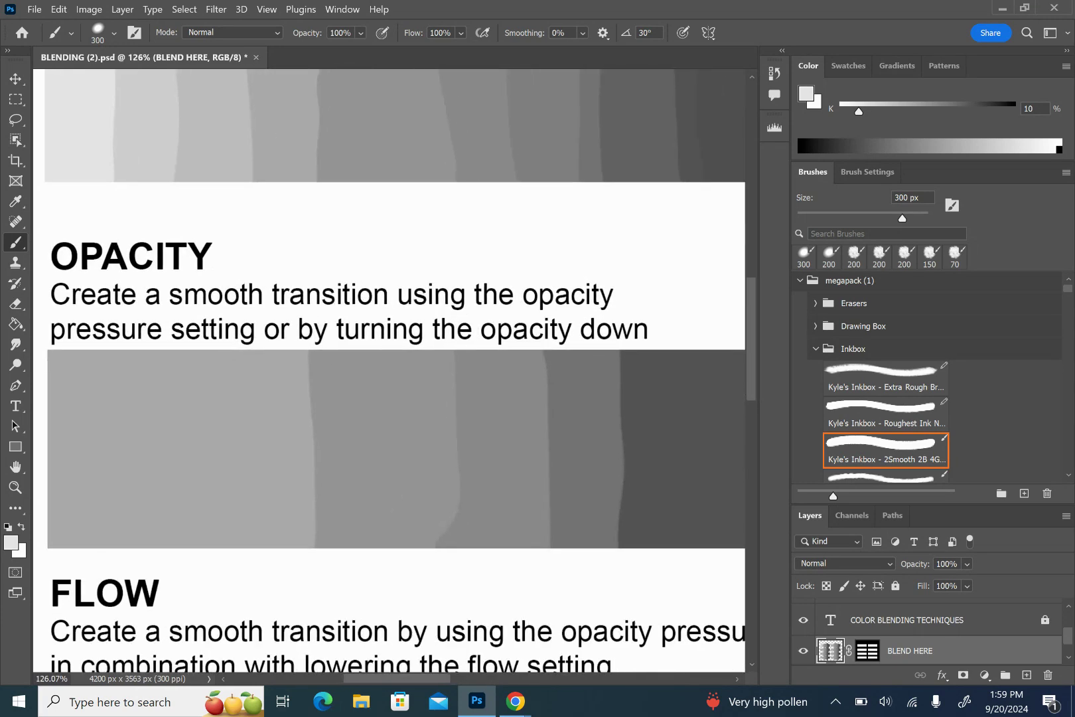
{"action": "scroll", "coordinate": [388, 371], "scroll_direction": "down", "scroll_amount": 3}
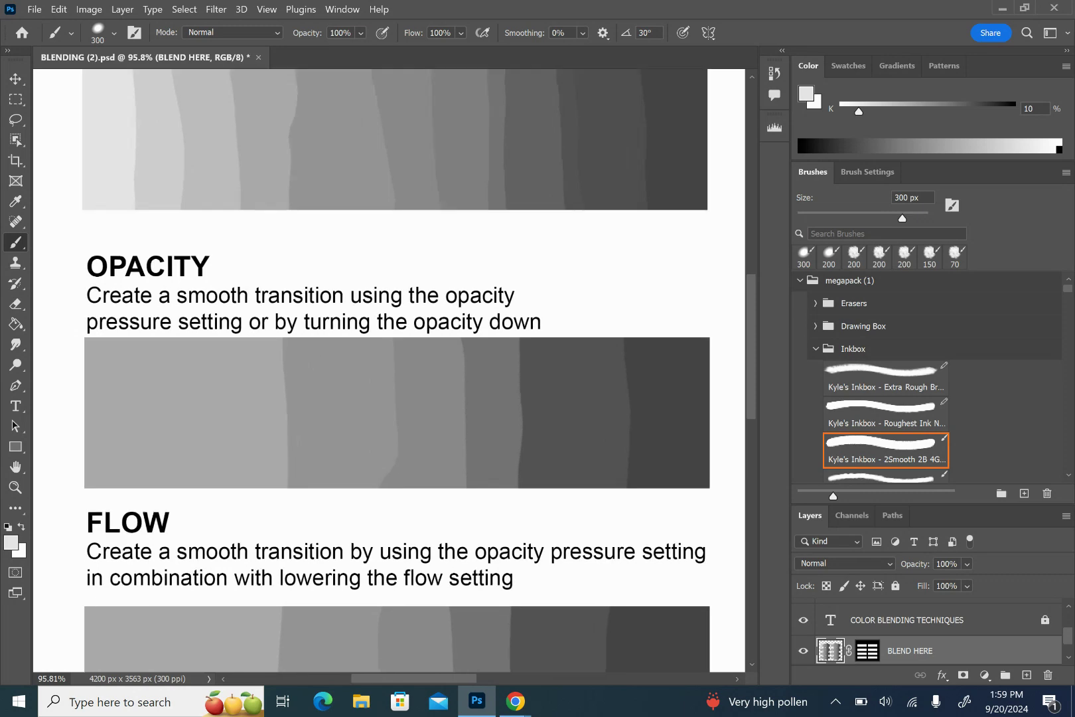
{"action": "scroll", "coordinate": [389, 372], "scroll_direction": "up", "scroll_amount": 1}
{"action": "scroll", "coordinate": [388, 371], "scroll_direction": "down", "scroll_amount": 2}
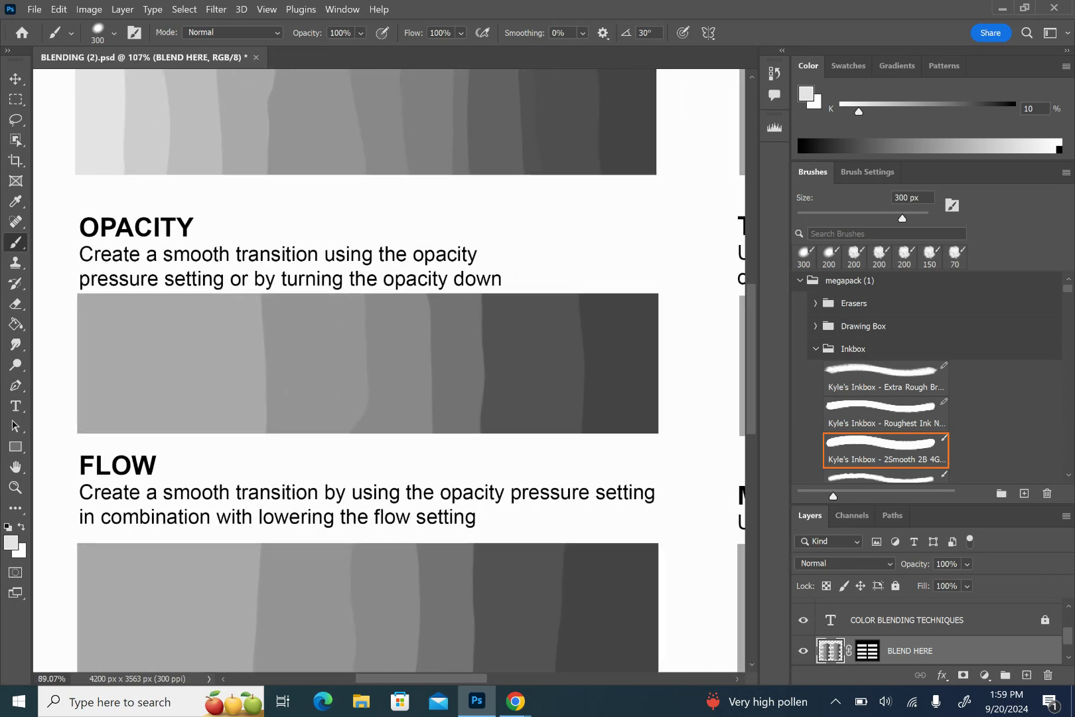
{"action": "scroll", "coordinate": [388, 371], "scroll_direction": "up", "scroll_amount": 1}
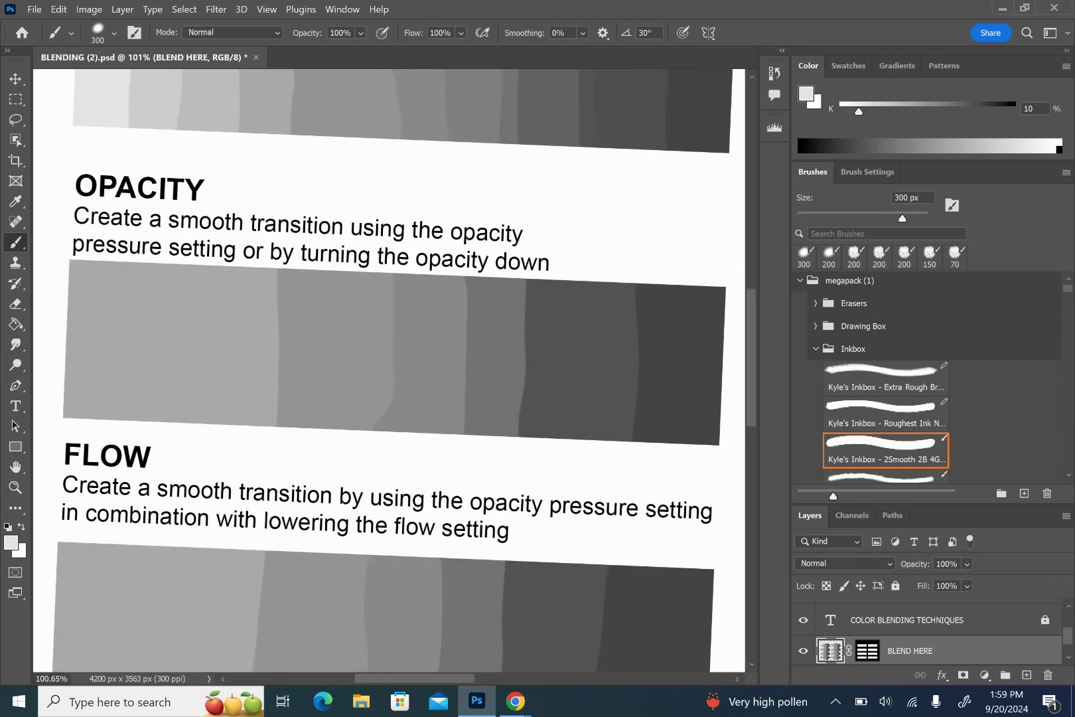
{"action": "scroll", "coordinate": [389, 372], "scroll_direction": "up", "scroll_amount": 1}
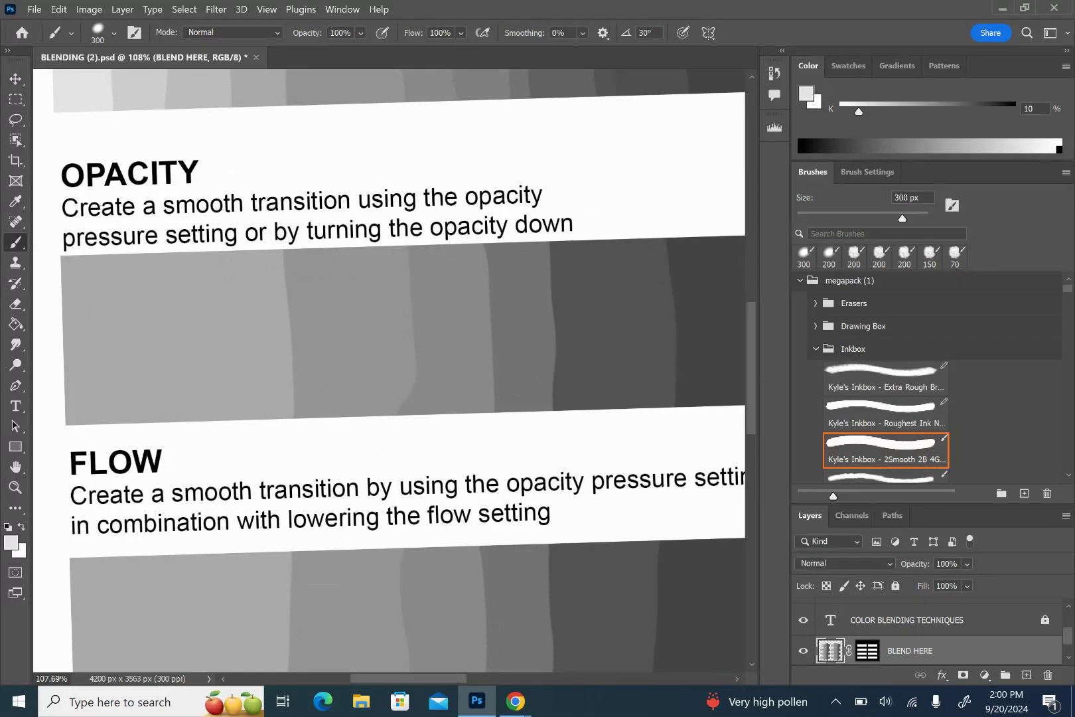
{"action": "left_click", "coordinate": [382, 32]}
{"action": "left_click", "coordinate": [383, 29]}
{"action": "mouse_move", "coordinate": [241, 278]}
{"action": "left_mouse_down"}
{"action": "mouse_move", "coordinate": [259, 293]}
{"action": "mouse_move", "coordinate": [248, 270]}
{"action": "mouse_move", "coordinate": [263, 276]}
{"action": "mouse_move", "coordinate": [260, 253]}
{"action": "mouse_move", "coordinate": [273, 287]}
{"action": "mouse_move", "coordinate": [286, 266]}
{"action": "left_mouse_up"}
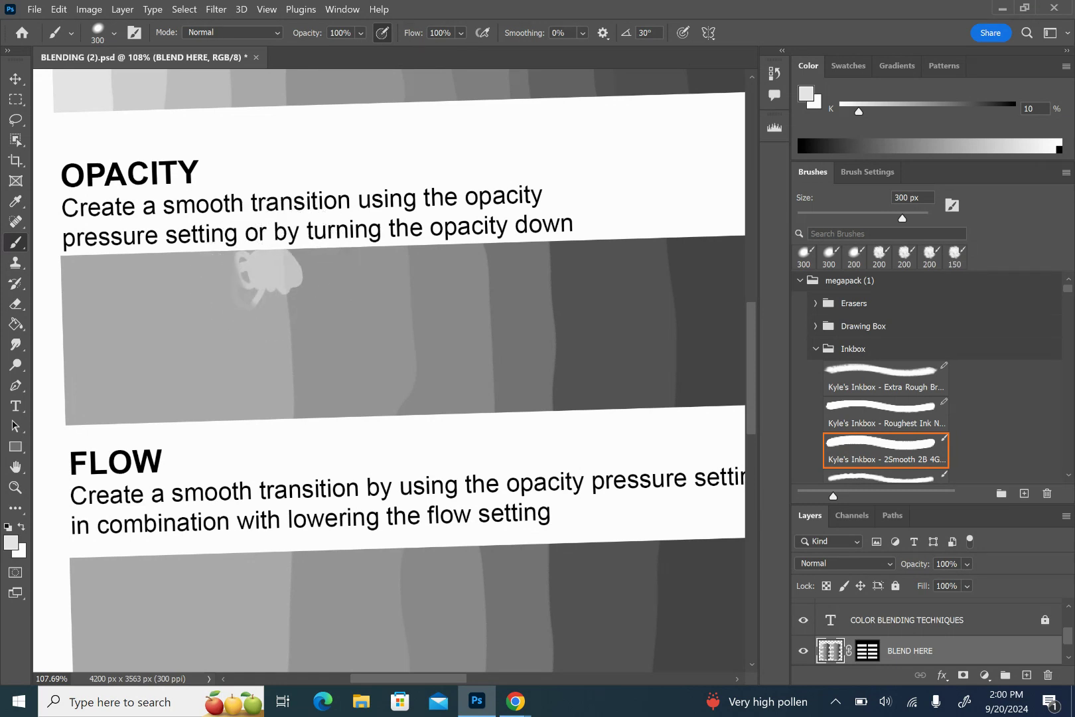
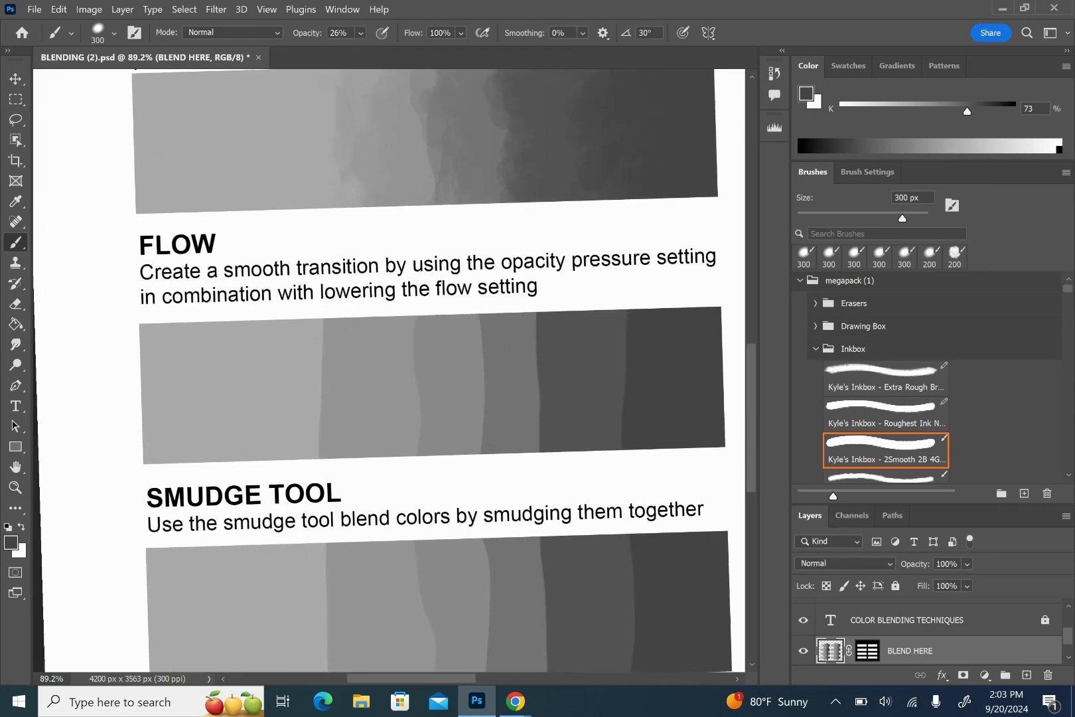
- Lower the brush flow to 15% for blending the Flow swatch
{"action": "scroll", "coordinate": [389, 369], "scroll_direction": "up", "scroll_amount": 3}
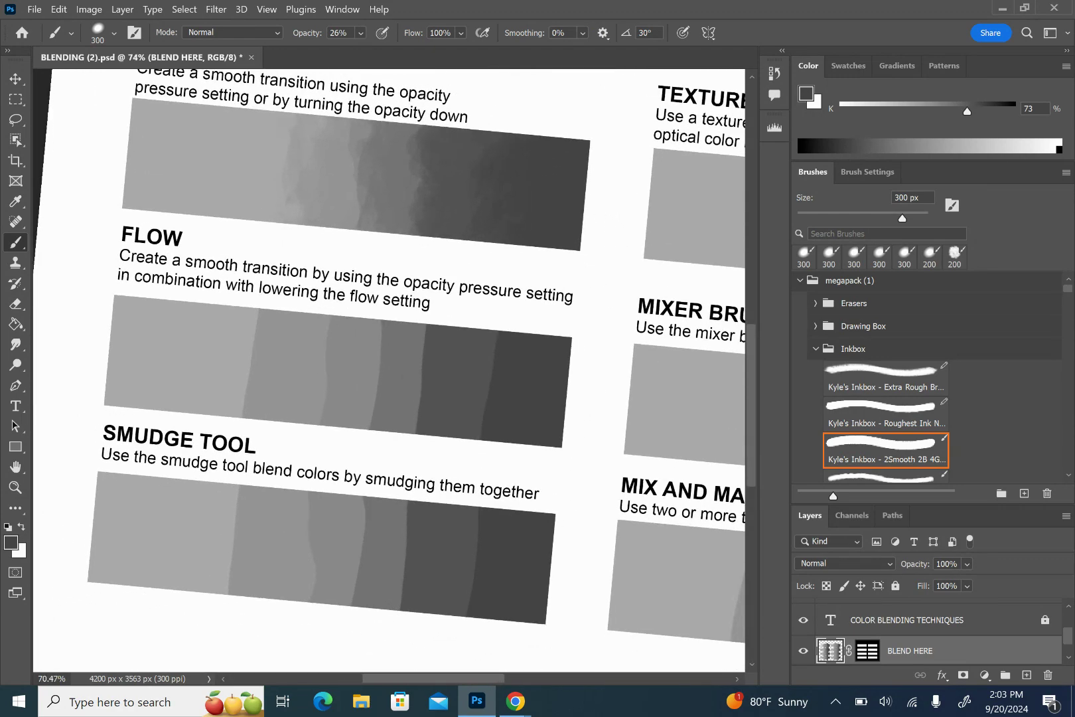
{"action": "scroll", "coordinate": [389, 369], "scroll_direction": "up", "scroll_amount": 2}
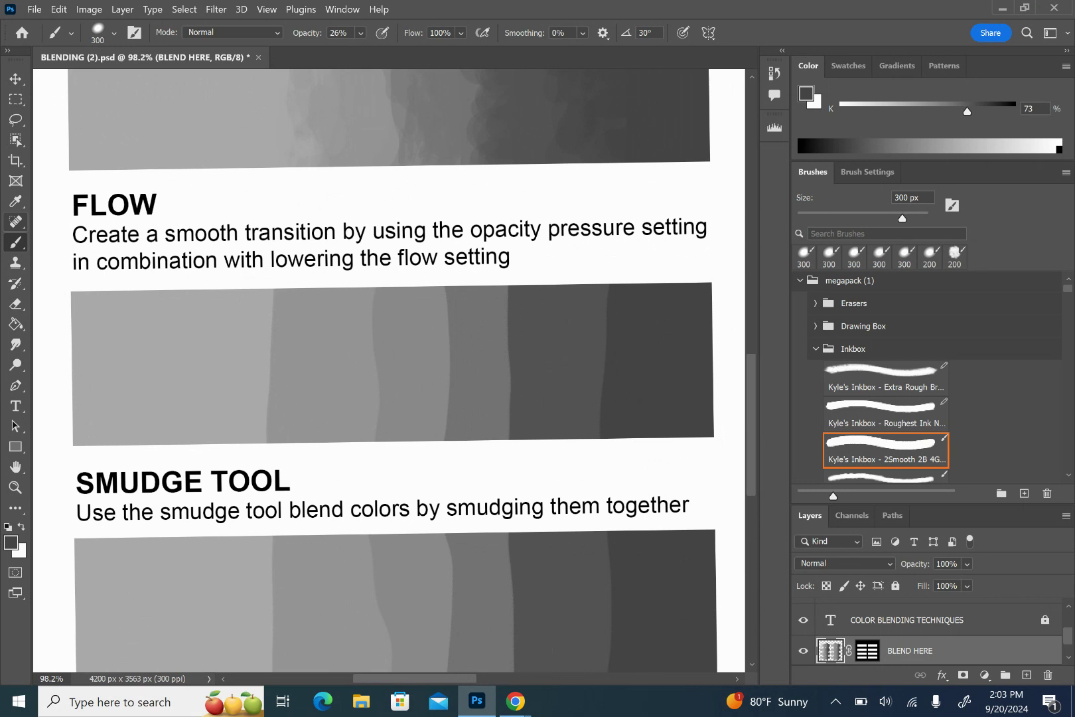
{"action": "left_click", "coordinate": [458, 33]}
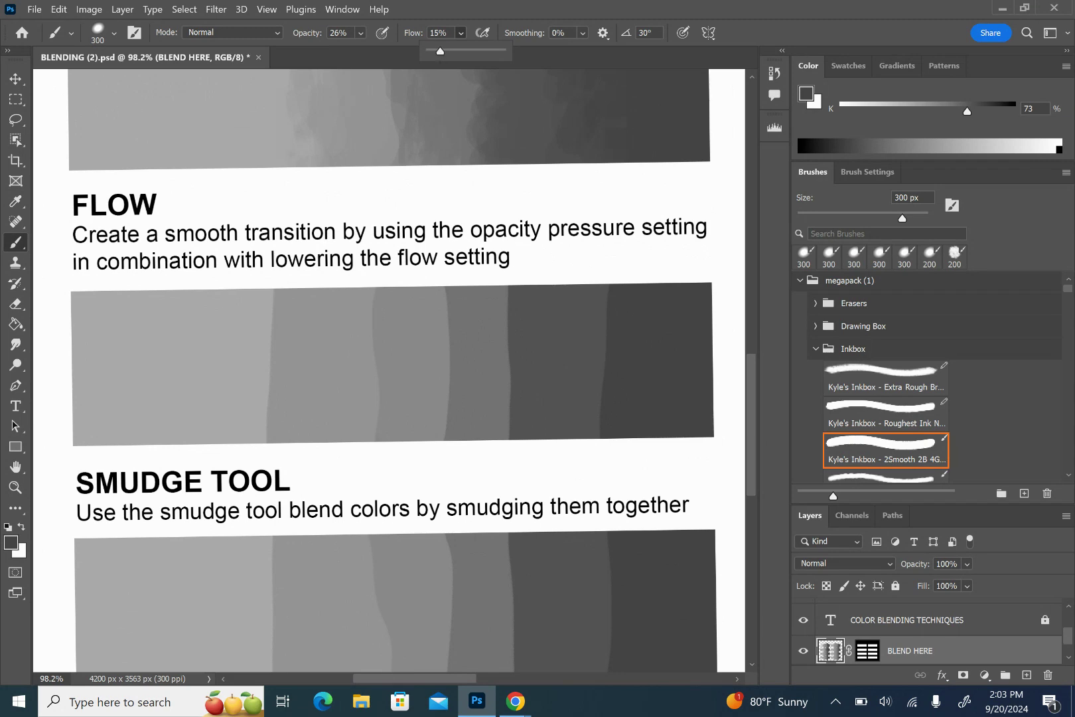
{"action": "left_click", "coordinate": [322, 170]}
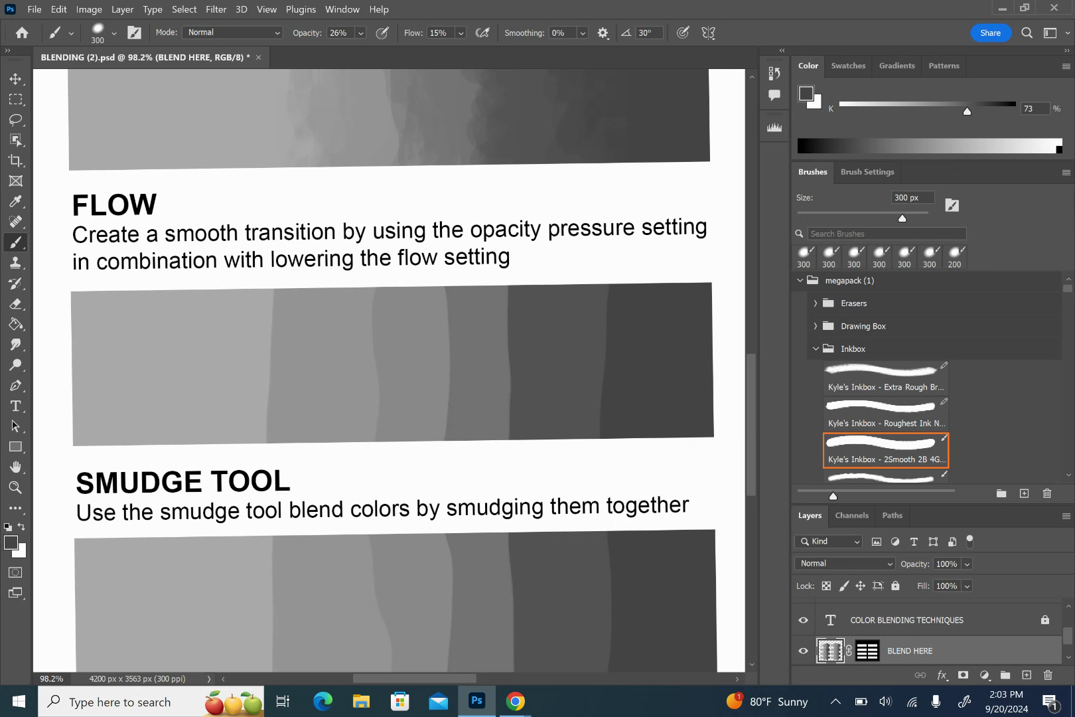
- Sample the Flow swatch's lightest tone and paint a short Pencil stroke over the upper end of its edge with the neighboring midtone
{"action": "key", "text": "i"}
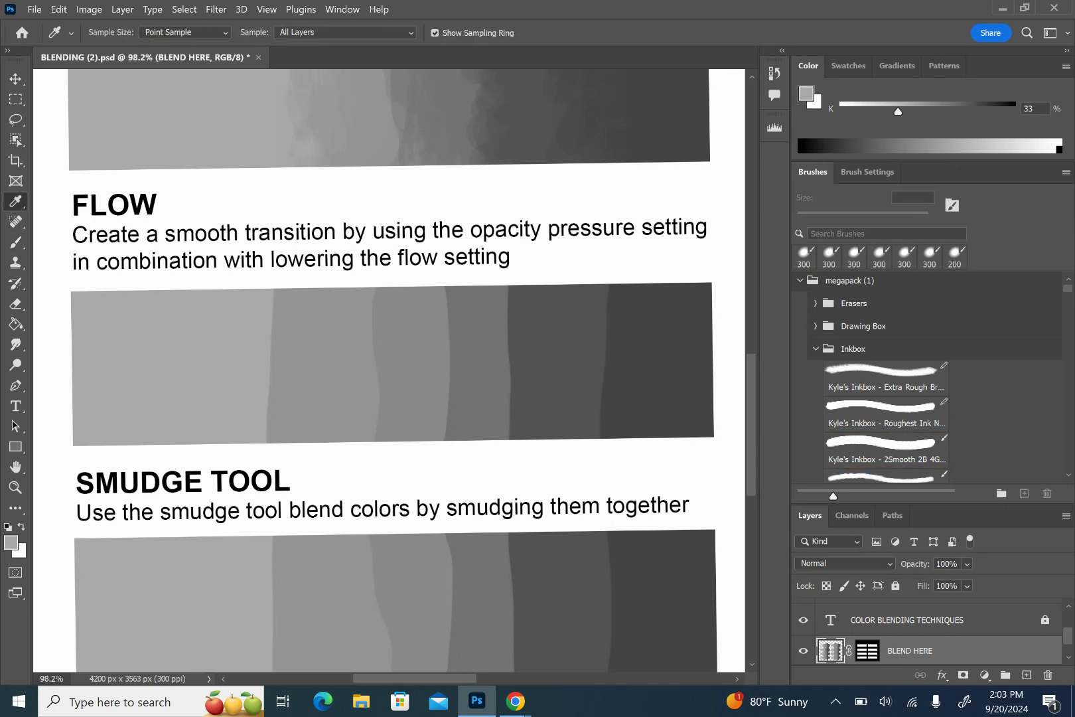
{"action": "key", "text": "shift+b"}
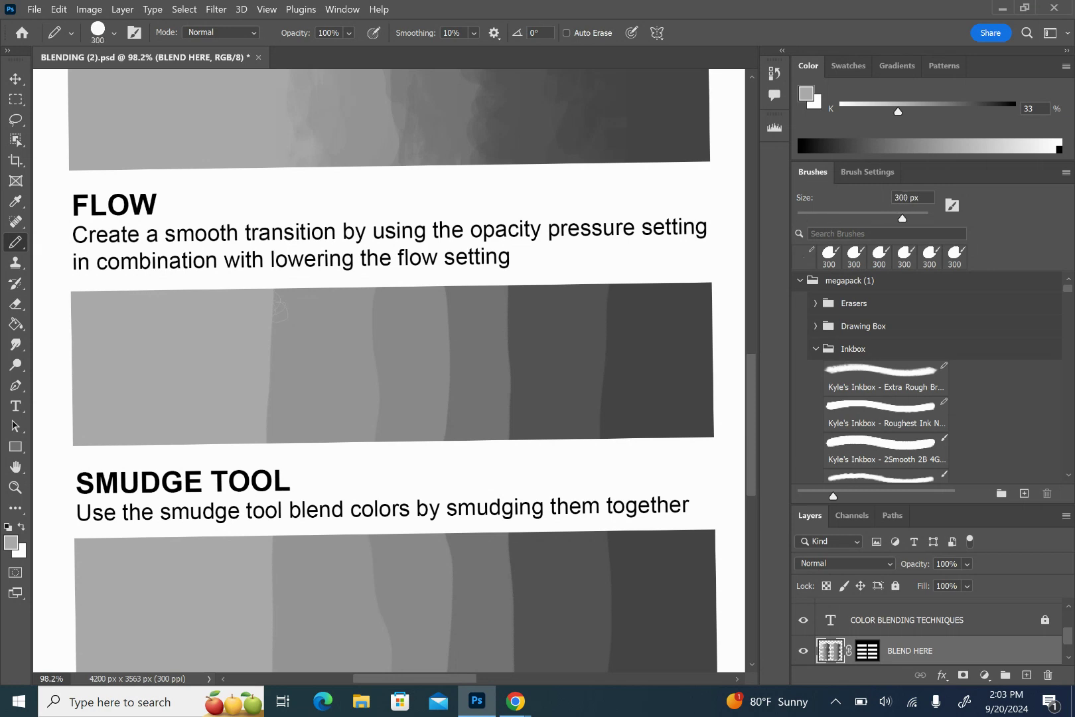
{"action": "mouse_move", "coordinate": [276, 309]}
{"action": "left_mouse_down"}
{"action": "mouse_move", "coordinate": [259, 312]}
{"action": "mouse_move", "coordinate": [240, 288]}
{"action": "mouse_move", "coordinate": [250, 297]}
{"action": "left_mouse_up"}
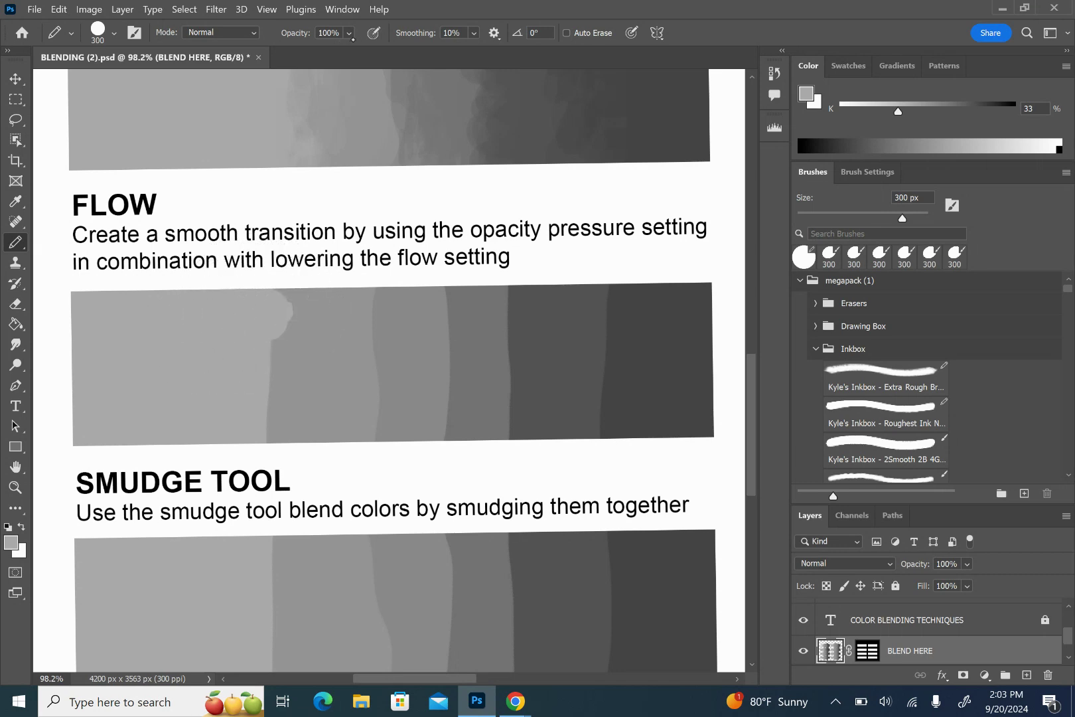
- Lower the Pencil opacity to 15% and blend the Flow swatch's lightest tone along its full edge with overlapping strokes
{"action": "left_click", "coordinate": [349, 33]}
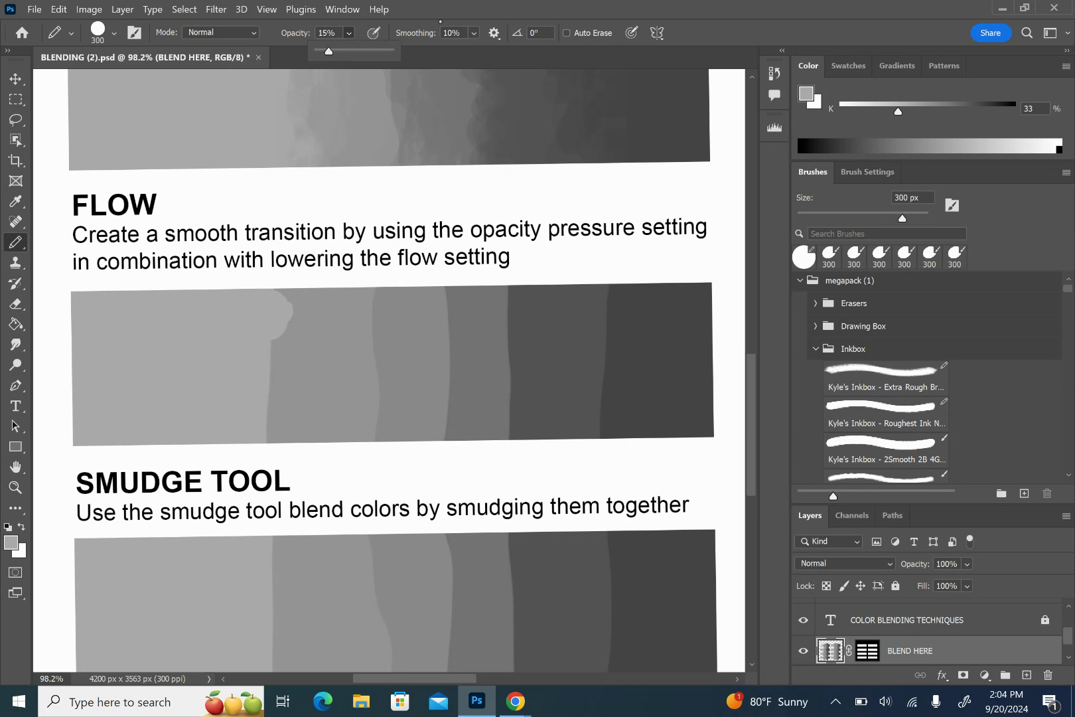
{"action": "left_click", "coordinate": [440, 16]}
{"action": "mouse_move", "coordinate": [264, 295]}
{"action": "left_mouse_down"}
{"action": "mouse_move", "coordinate": [258, 324]}
{"action": "mouse_move", "coordinate": [273, 309]}
{"action": "mouse_move", "coordinate": [246, 327]}
{"action": "mouse_move", "coordinate": [259, 335]}
{"action": "mouse_move", "coordinate": [285, 312]}
{"action": "mouse_move", "coordinate": [250, 318]}
{"action": "mouse_move", "coordinate": [249, 335]}
{"action": "mouse_move", "coordinate": [276, 327]}
{"action": "mouse_move", "coordinate": [244, 340]}
{"action": "mouse_move", "coordinate": [275, 355]}
{"action": "mouse_move", "coordinate": [281, 341]}
{"action": "mouse_move", "coordinate": [256, 349]}
{"action": "mouse_move", "coordinate": [269, 430]}
{"action": "mouse_move", "coordinate": [284, 439]}
{"action": "mouse_move", "coordinate": [273, 420]}
{"action": "mouse_move", "coordinate": [235, 426]}
{"action": "left_mouse_up"}
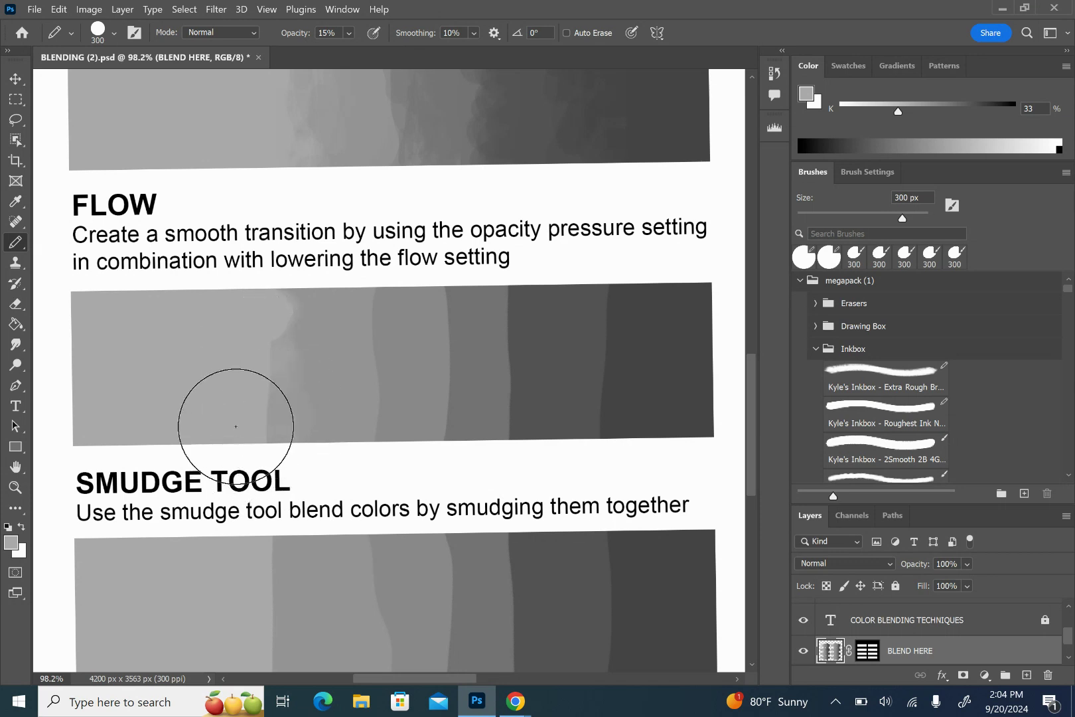
{"action": "mouse_move", "coordinate": [272, 379]}
{"action": "left_mouse_down"}
{"action": "mouse_move", "coordinate": [251, 434]}
{"action": "mouse_move", "coordinate": [242, 385]}
{"action": "mouse_move", "coordinate": [309, 374]}
{"action": "mouse_move", "coordinate": [231, 412]}
{"action": "mouse_move", "coordinate": [261, 308]}
{"action": "left_mouse_up"}
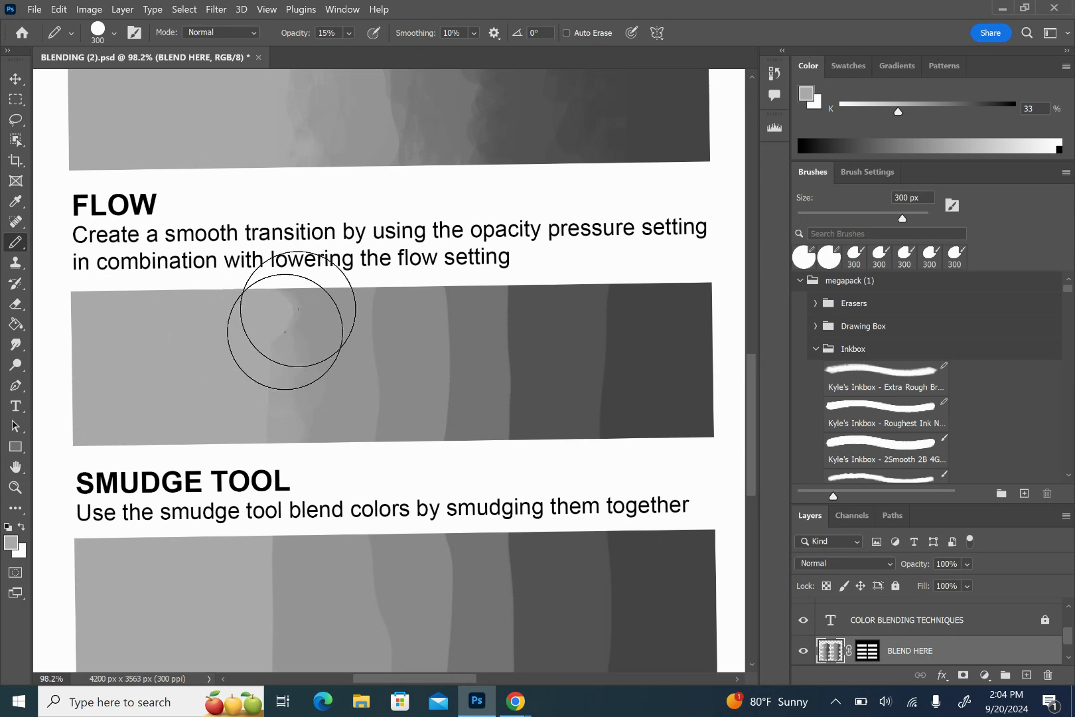
{"action": "mouse_move", "coordinate": [211, 306]}
{"action": "left_mouse_down"}
{"action": "mouse_move", "coordinate": [288, 302]}
{"action": "mouse_move", "coordinate": [199, 292]}
{"action": "mouse_move", "coordinate": [286, 305]}
{"action": "mouse_move", "coordinate": [292, 281]}
{"action": "mouse_move", "coordinate": [220, 316]}
{"action": "mouse_move", "coordinate": [299, 284]}
{"action": "mouse_move", "coordinate": [286, 343]}
{"action": "mouse_move", "coordinate": [220, 313]}
{"action": "mouse_move", "coordinate": [288, 302]}
{"action": "mouse_move", "coordinate": [218, 403]}
{"action": "mouse_move", "coordinate": [289, 322]}
{"action": "mouse_move", "coordinate": [292, 412]}
{"action": "mouse_move", "coordinate": [220, 436]}
{"action": "mouse_move", "coordinate": [278, 427]}
{"action": "mouse_move", "coordinate": [212, 411]}
{"action": "mouse_move", "coordinate": [269, 310]}
{"action": "mouse_move", "coordinate": [284, 332]}
{"action": "mouse_move", "coordinate": [306, 307]}
{"action": "mouse_move", "coordinate": [222, 298]}
{"action": "mouse_move", "coordinate": [291, 361]}
{"action": "mouse_move", "coordinate": [222, 404]}
{"action": "mouse_move", "coordinate": [243, 366]}
{"action": "mouse_move", "coordinate": [266, 413]}
{"action": "mouse_move", "coordinate": [223, 419]}
{"action": "mouse_move", "coordinate": [287, 352]}
{"action": "mouse_move", "coordinate": [300, 362]}
{"action": "mouse_move", "coordinate": [237, 390]}
{"action": "mouse_move", "coordinate": [219, 378]}
{"action": "mouse_move", "coordinate": [302, 359]}
{"action": "mouse_move", "coordinate": [258, 361]}
{"action": "mouse_move", "coordinate": [194, 322]}
{"action": "mouse_move", "coordinate": [265, 342]}
{"action": "mouse_move", "coordinate": [210, 315]}
{"action": "mouse_move", "coordinate": [344, 290]}
{"action": "mouse_move", "coordinate": [212, 281]}
{"action": "mouse_move", "coordinate": [351, 288]}
{"action": "mouse_move", "coordinate": [235, 366]}
{"action": "mouse_move", "coordinate": [314, 310]}
{"action": "mouse_move", "coordinate": [247, 373]}
{"action": "mouse_move", "coordinate": [270, 329]}
{"action": "mouse_move", "coordinate": [235, 354]}
{"action": "mouse_move", "coordinate": [211, 337]}
{"action": "mouse_move", "coordinate": [302, 340]}
{"action": "mouse_move", "coordinate": [213, 379]}
{"action": "mouse_move", "coordinate": [290, 366]}
{"action": "mouse_move", "coordinate": [250, 444]}
{"action": "mouse_move", "coordinate": [286, 404]}
{"action": "left_mouse_up"}
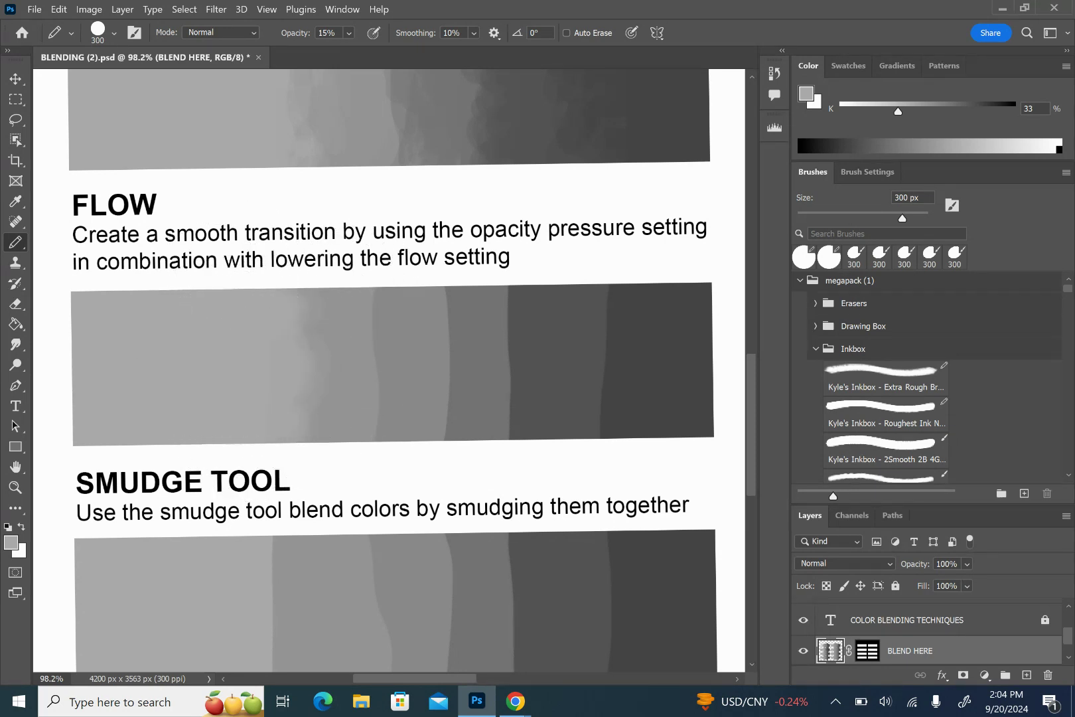
- Choose the Kyle's Drawing Box - Birch Brush, sample the Flow swatch's 41% K tone, and paint it over the edge with its darker neighbor
{"action": "left_click", "coordinate": [815, 326]}
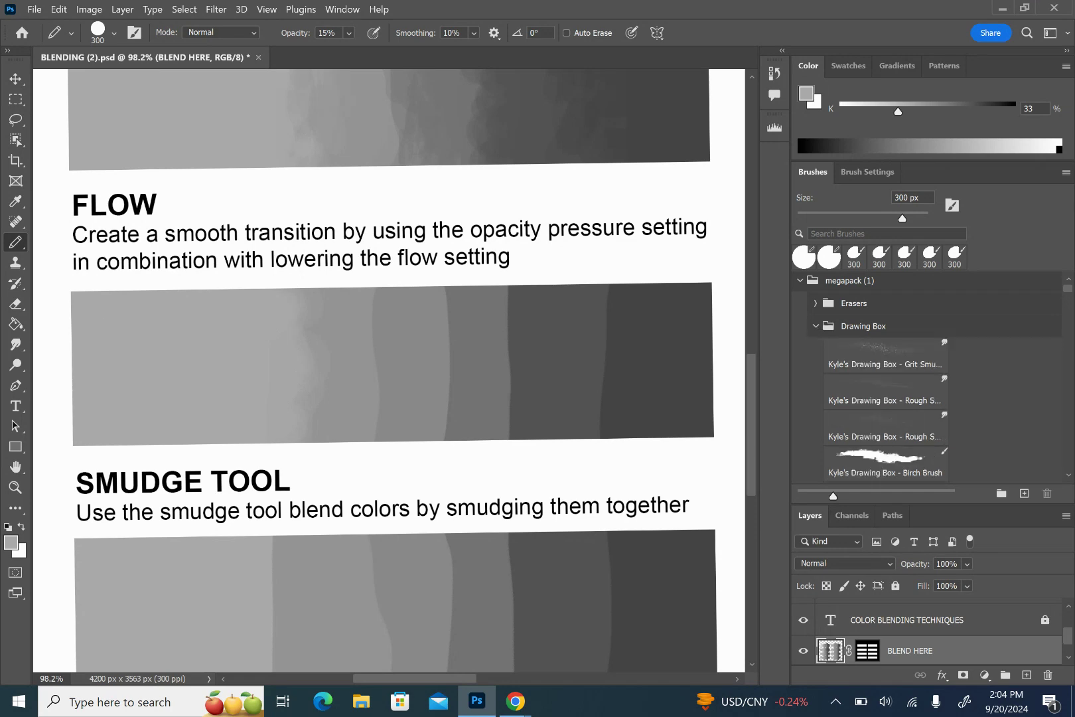
{"action": "left_click", "coordinate": [854, 458]}
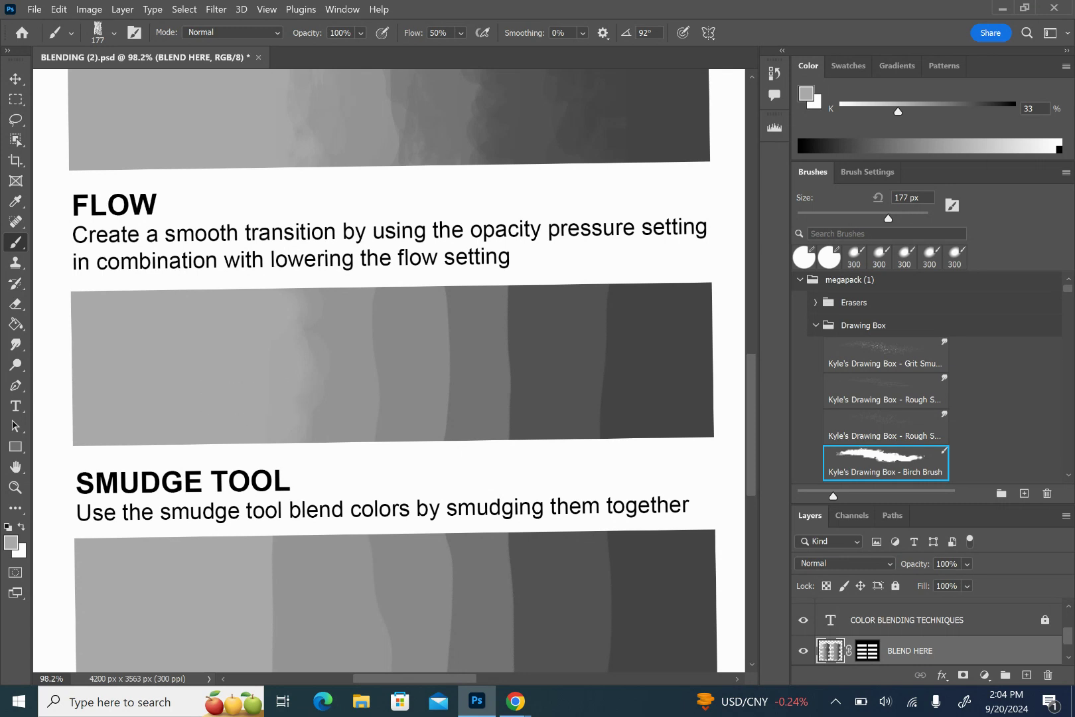
{"action": "key", "text": "i"}
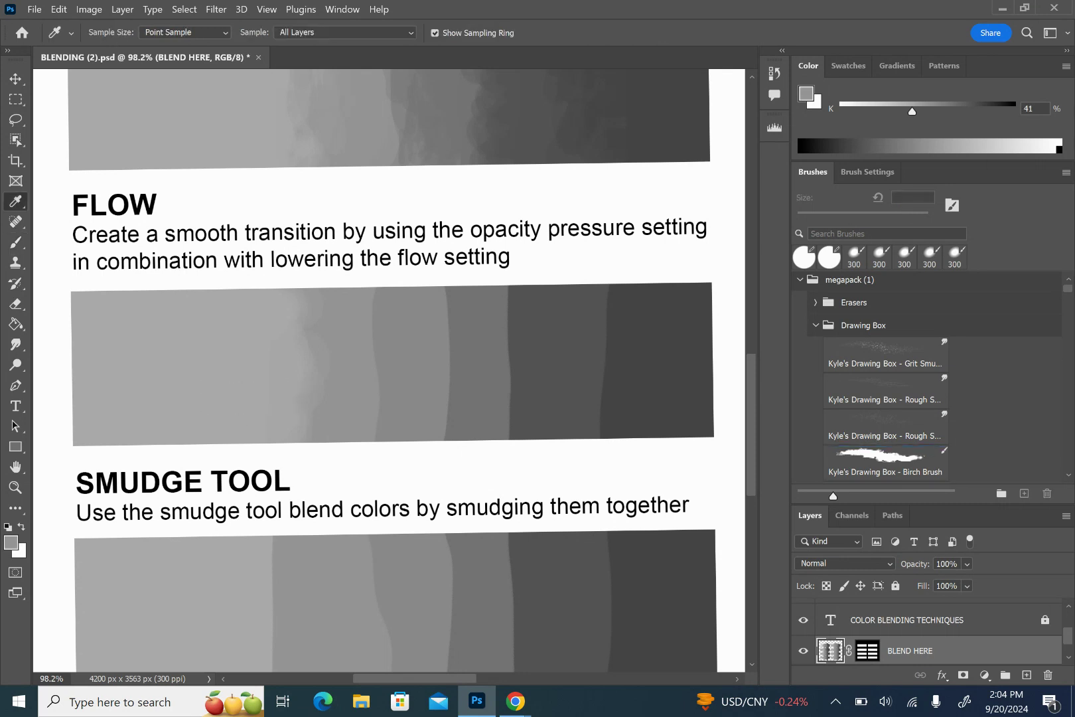
{"action": "key", "text": "b"}
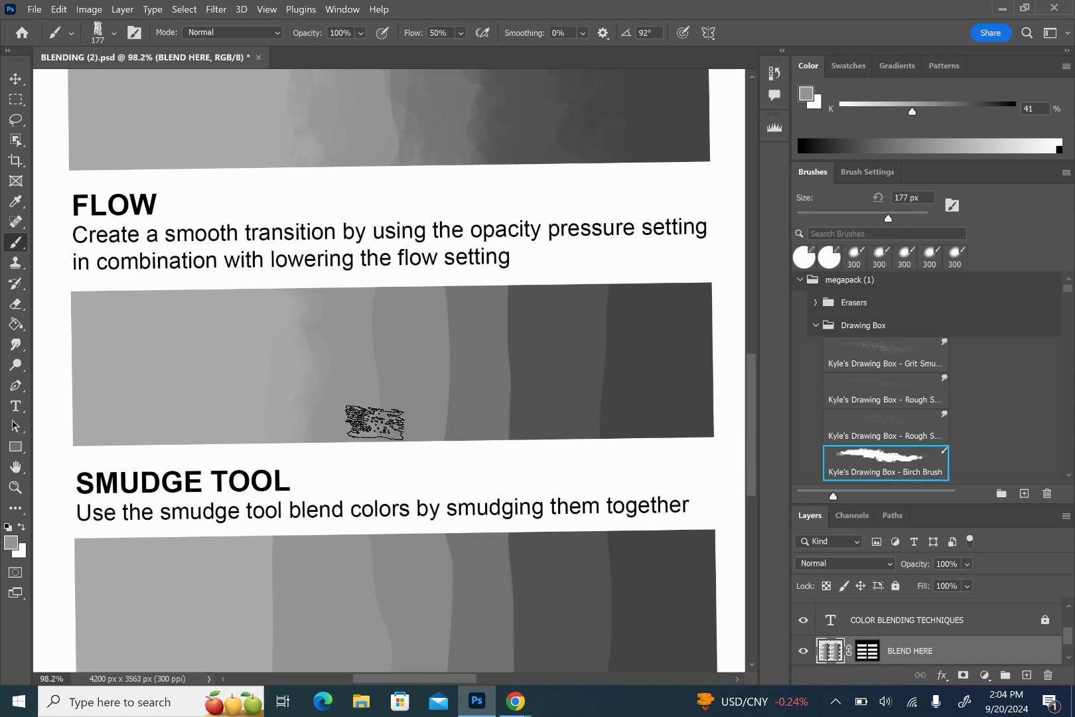
{"action": "mouse_move", "coordinate": [375, 423]}
{"action": "left_mouse_down"}
{"action": "mouse_move", "coordinate": [402, 431]}
{"action": "mouse_move", "coordinate": [359, 412]}
{"action": "mouse_move", "coordinate": [394, 390]}
{"action": "mouse_move", "coordinate": [374, 393]}
{"action": "mouse_move", "coordinate": [409, 392]}
{"action": "mouse_move", "coordinate": [351, 386]}
{"action": "mouse_move", "coordinate": [380, 386]}
{"action": "mouse_move", "coordinate": [363, 284]}
{"action": "mouse_move", "coordinate": [375, 307]}
{"action": "left_mouse_up"}
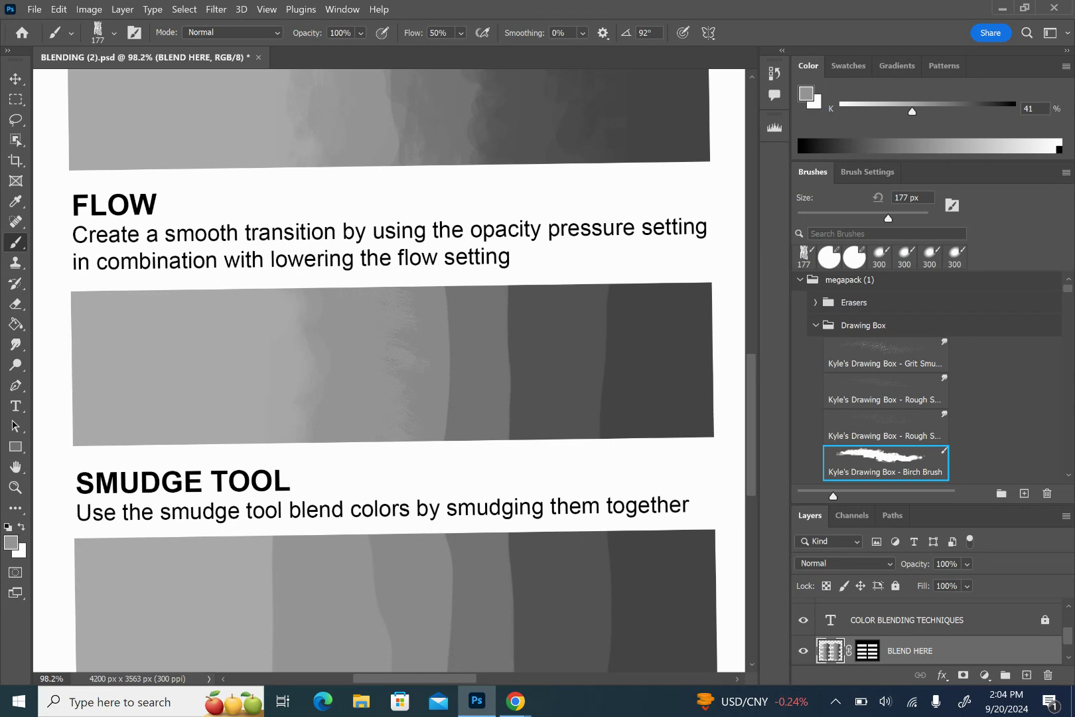
- Sample the Flow swatch's 46% K midtone and paint textured strokes over its edge with the darker neighboring band
{"action": "key", "text": "i"}
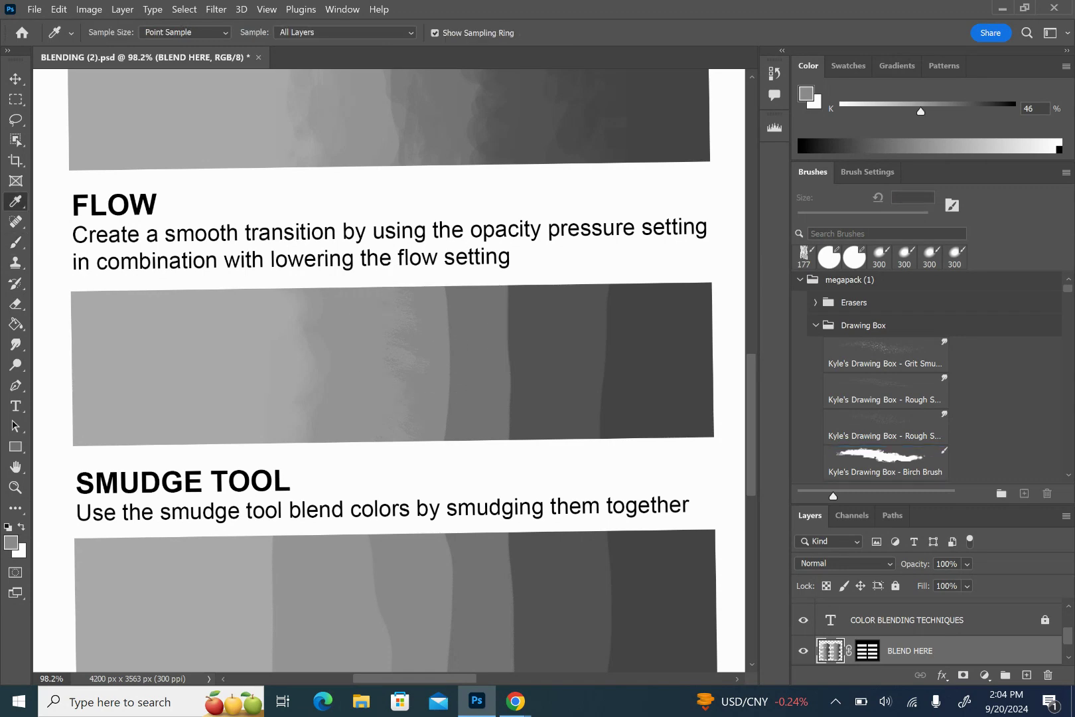
{"action": "key", "text": "b"}
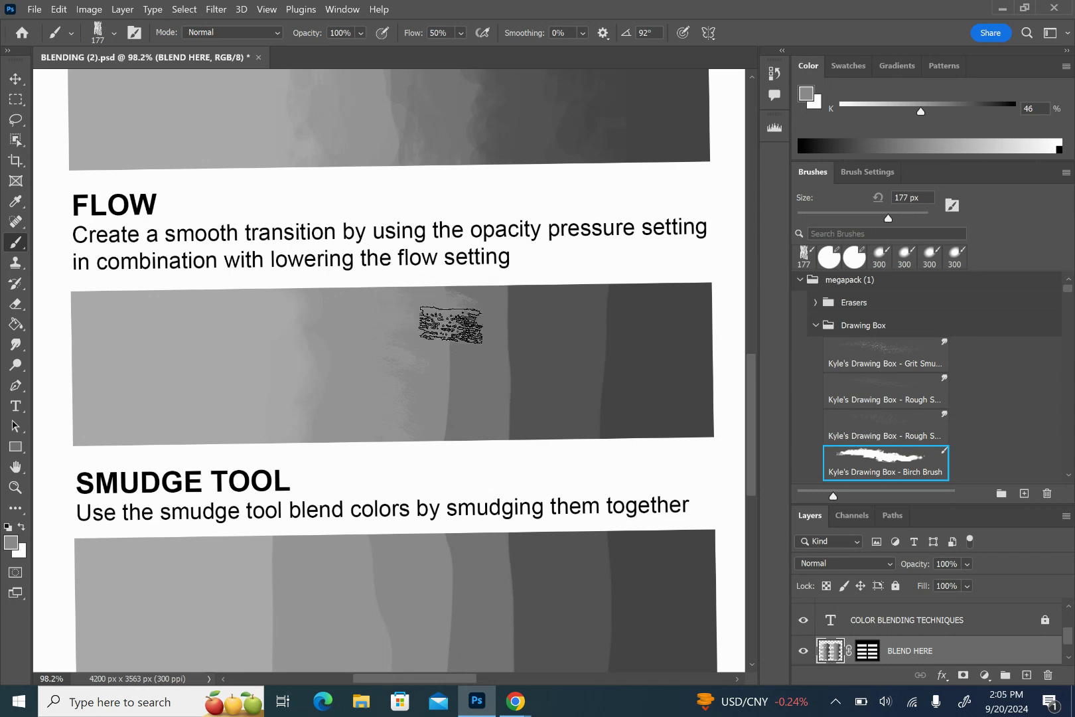
{"action": "mouse_move", "coordinate": [435, 381]}
{"action": "left_mouse_down"}
{"action": "mouse_move", "coordinate": [464, 362]}
{"action": "mouse_move", "coordinate": [480, 380]}
{"action": "mouse_move", "coordinate": [443, 411]}
{"action": "mouse_move", "coordinate": [478, 417]}
{"action": "mouse_move", "coordinate": [443, 429]}
{"action": "mouse_move", "coordinate": [501, 424]}
{"action": "mouse_move", "coordinate": [499, 369]}
{"action": "mouse_move", "coordinate": [439, 409]}
{"action": "mouse_move", "coordinate": [440, 366]}
{"action": "mouse_move", "coordinate": [478, 332]}
{"action": "mouse_move", "coordinate": [457, 353]}
{"action": "mouse_move", "coordinate": [432, 352]}
{"action": "mouse_move", "coordinate": [507, 322]}
{"action": "mouse_move", "coordinate": [444, 336]}
{"action": "mouse_move", "coordinate": [439, 299]}
{"action": "mouse_move", "coordinate": [478, 286]}
{"action": "mouse_move", "coordinate": [442, 309]}
{"action": "mouse_move", "coordinate": [492, 277]}
{"action": "left_mouse_up"}
{"action": "mouse_move", "coordinate": [451, 336]}
{"action": "left_mouse_down"}
{"action": "mouse_move", "coordinate": [469, 297]}
{"action": "mouse_move", "coordinate": [440, 375]}
{"action": "mouse_move", "coordinate": [488, 375]}
{"action": "mouse_move", "coordinate": [506, 419]}
{"action": "mouse_move", "coordinate": [483, 411]}
{"action": "mouse_move", "coordinate": [405, 436]}
{"action": "mouse_move", "coordinate": [458, 410]}
{"action": "mouse_move", "coordinate": [452, 420]}
{"action": "mouse_move", "coordinate": [410, 375]}
{"action": "mouse_move", "coordinate": [450, 385]}
{"action": "mouse_move", "coordinate": [468, 346]}
{"action": "mouse_move", "coordinate": [474, 269]}
{"action": "left_mouse_up"}
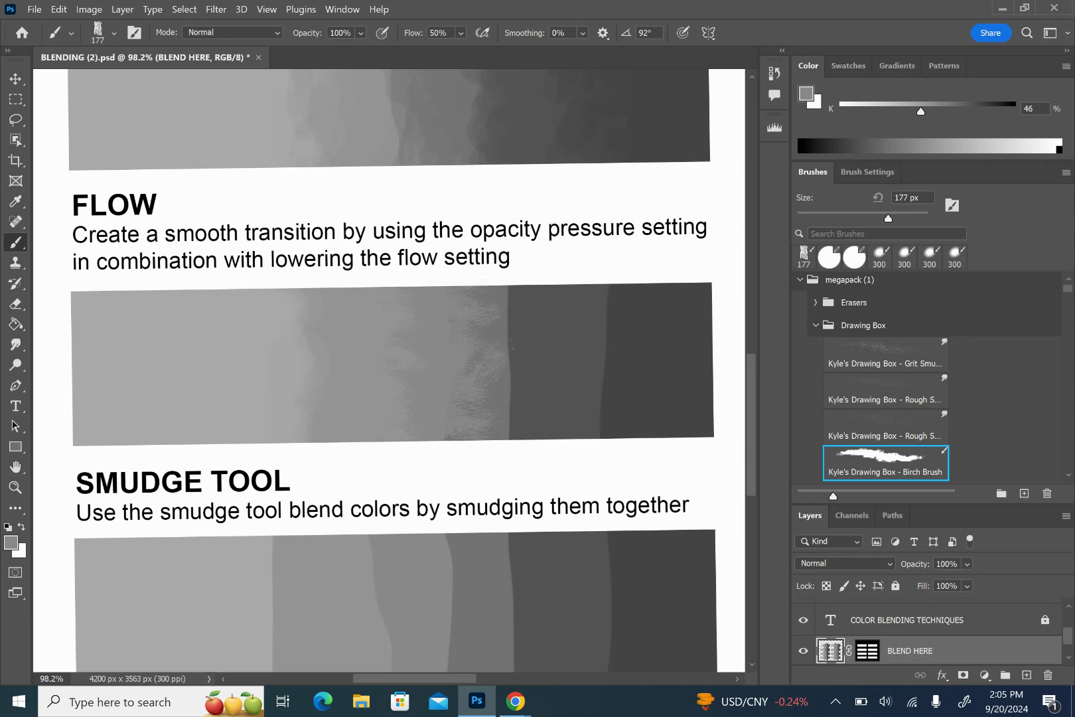
- Sample the Flow swatch's 67% K dark tone and feather it into the lighter midtone with textured strokes
{"action": "key", "text": "i"}
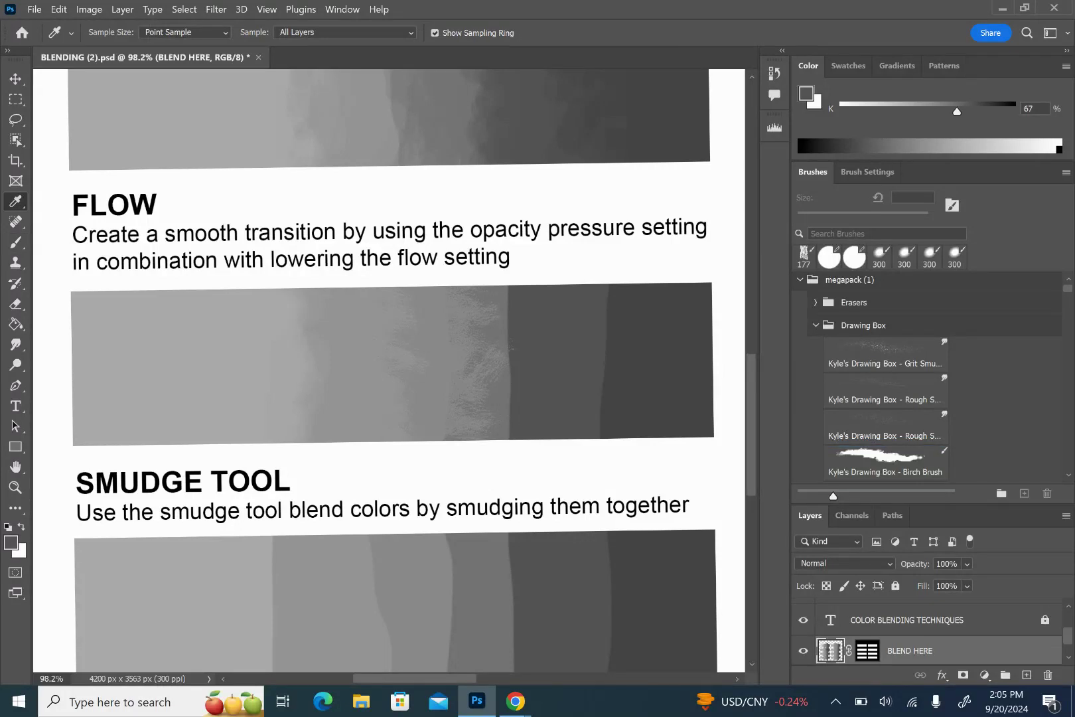
{"action": "key", "text": "b"}
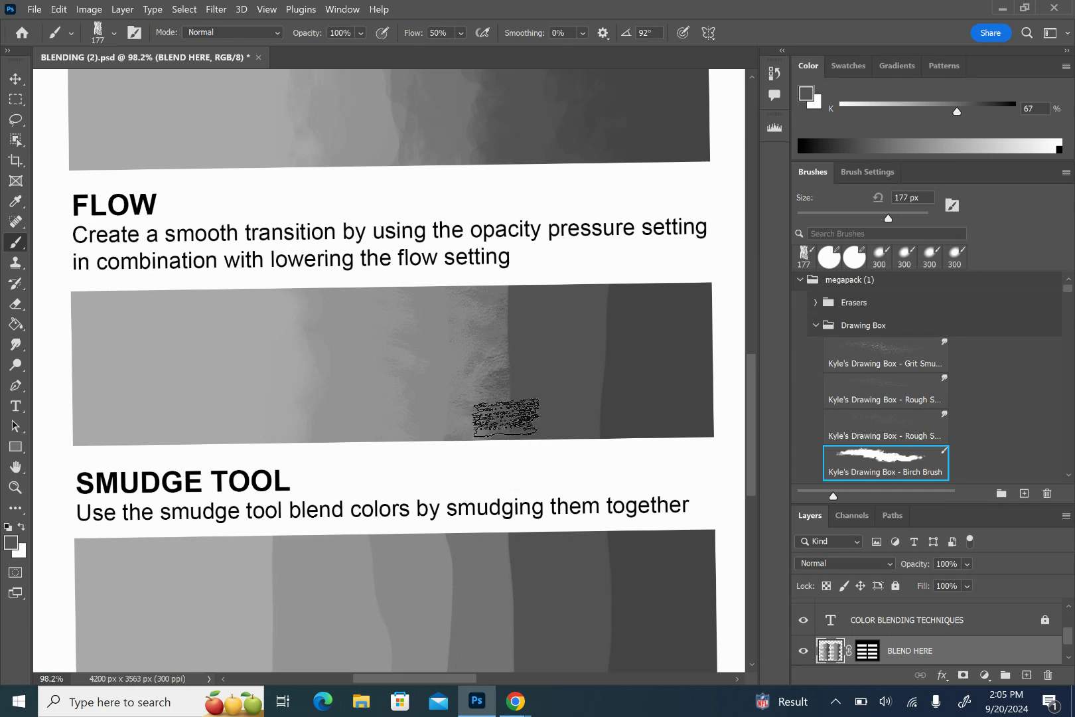
{"action": "mouse_move", "coordinate": [491, 417]}
{"action": "left_mouse_down"}
{"action": "mouse_move", "coordinate": [533, 350]}
{"action": "mouse_move", "coordinate": [472, 399]}
{"action": "mouse_move", "coordinate": [537, 320]}
{"action": "mouse_move", "coordinate": [474, 364]}
{"action": "mouse_move", "coordinate": [535, 295]}
{"action": "mouse_move", "coordinate": [467, 345]}
{"action": "mouse_move", "coordinate": [508, 316]}
{"action": "mouse_move", "coordinate": [515, 290]}
{"action": "mouse_move", "coordinate": [491, 302]}
{"action": "mouse_move", "coordinate": [509, 282]}
{"action": "mouse_move", "coordinate": [473, 328]}
{"action": "mouse_move", "coordinate": [492, 330]}
{"action": "mouse_move", "coordinate": [477, 310]}
{"action": "mouse_move", "coordinate": [502, 268]}
{"action": "left_mouse_up"}
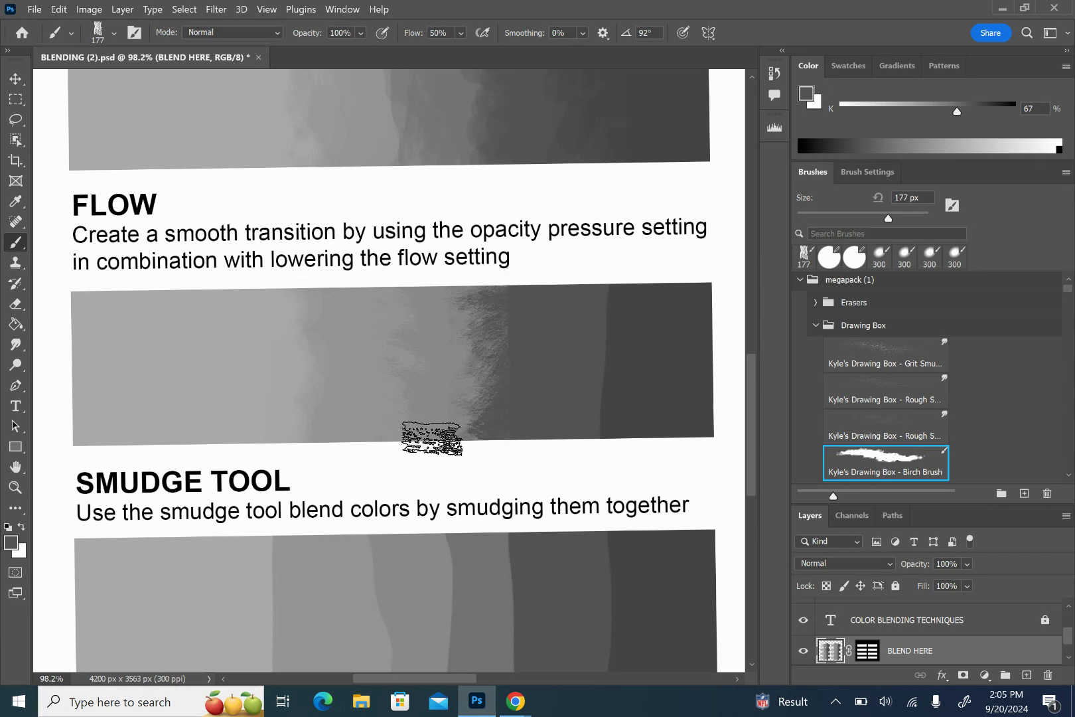
{"action": "left_click_drag", "start_coordinate": [453, 400], "coordinate": [456, 347]}
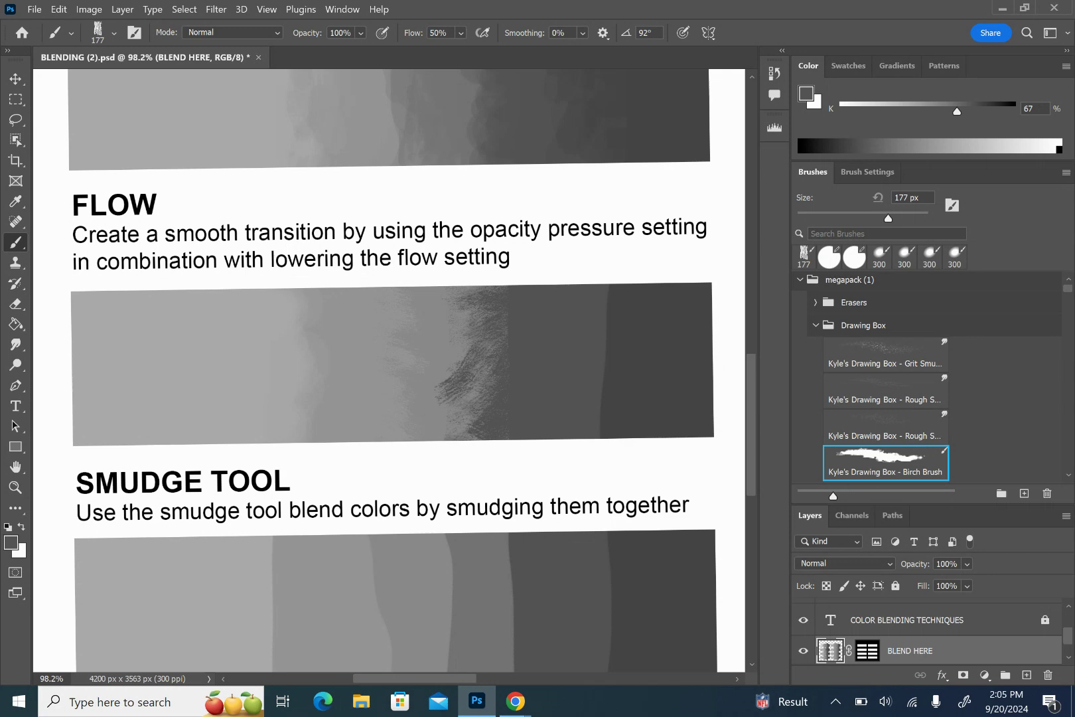
- Sample the Flow swatch's darkest tone at 73% K, paint textured strokes over its edge with the lighter neighbor, and undo the last stroke
{"action": "key", "text": "i"}
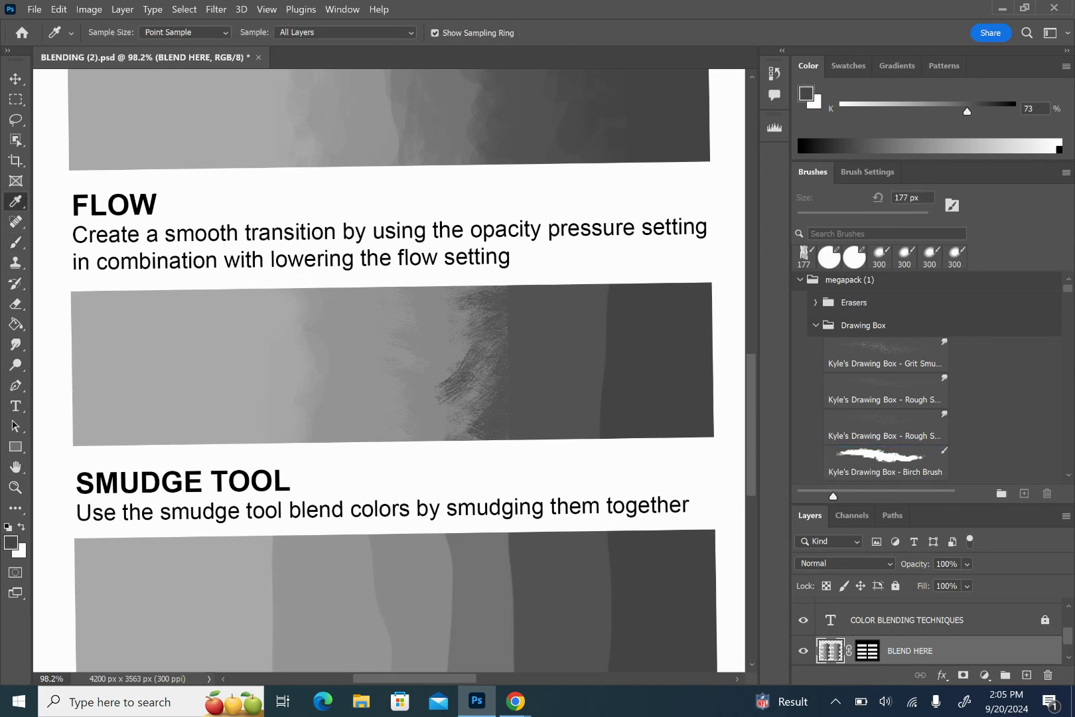
{"action": "key", "text": "b"}
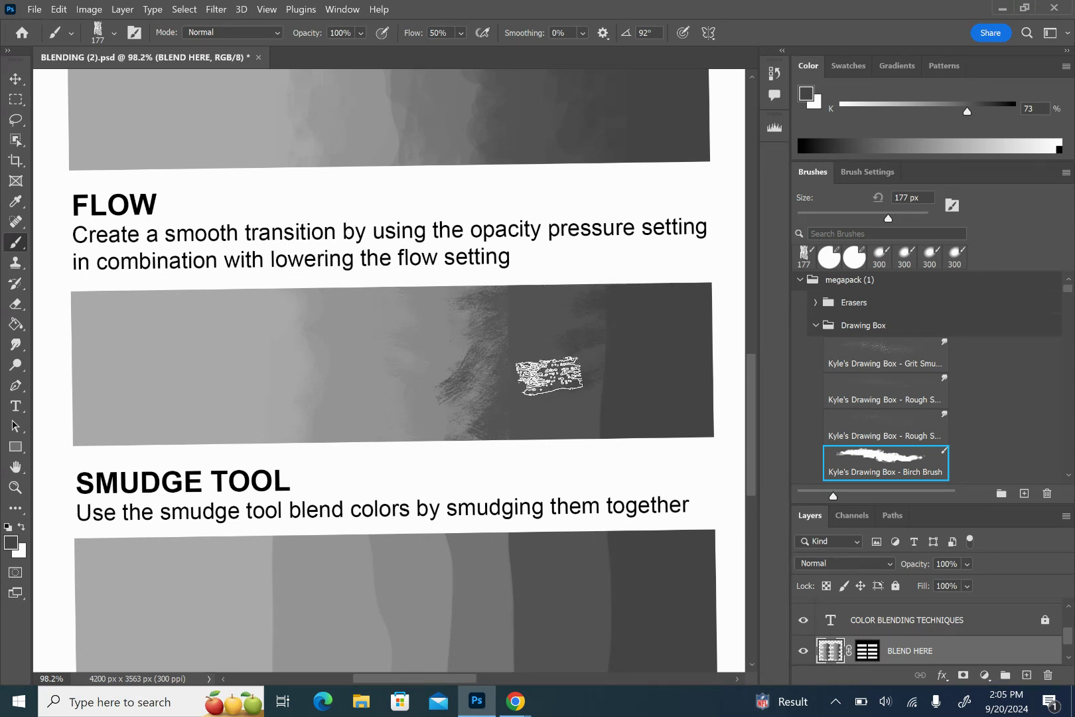
{"action": "mouse_move", "coordinate": [549, 376]}
{"action": "left_mouse_down"}
{"action": "mouse_move", "coordinate": [587, 418]}
{"action": "mouse_move", "coordinate": [606, 399]}
{"action": "mouse_move", "coordinate": [577, 403]}
{"action": "mouse_move", "coordinate": [543, 435]}
{"action": "mouse_move", "coordinate": [538, 417]}
{"action": "mouse_move", "coordinate": [568, 418]}
{"action": "left_mouse_up"}
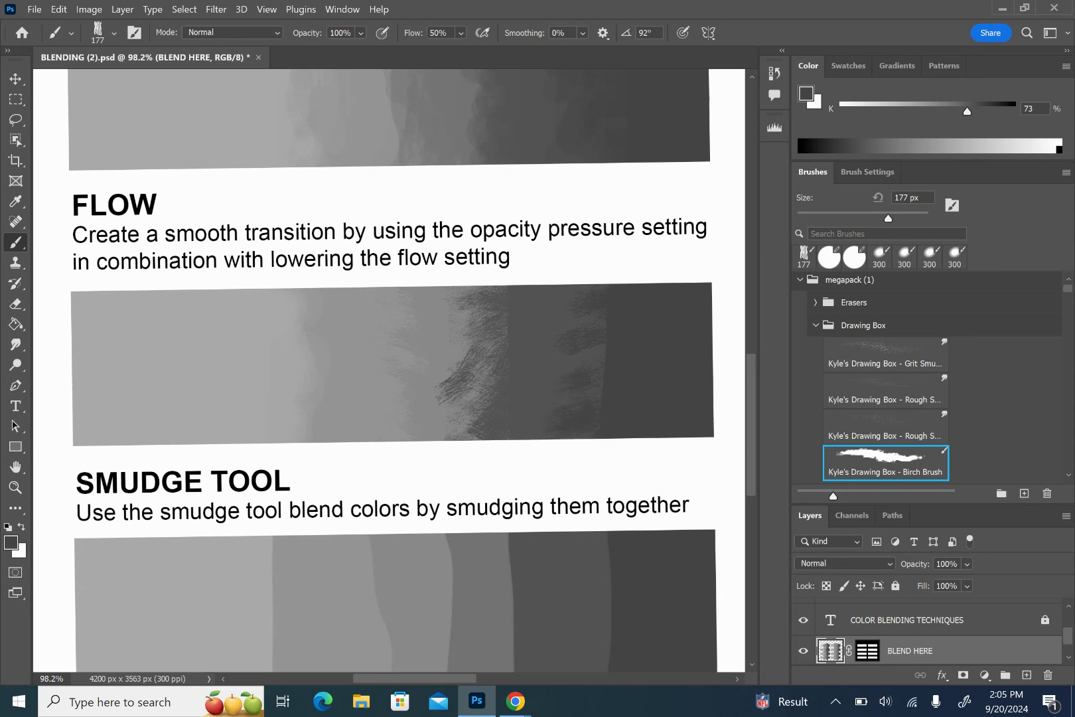
{"action": "key", "text": "ctrl+z"}
- Lower the brush opacity to 64% and blend the Flow swatch's darkest tone over its edge with the lighter neighbor
{"action": "left_click", "coordinate": [359, 32]}
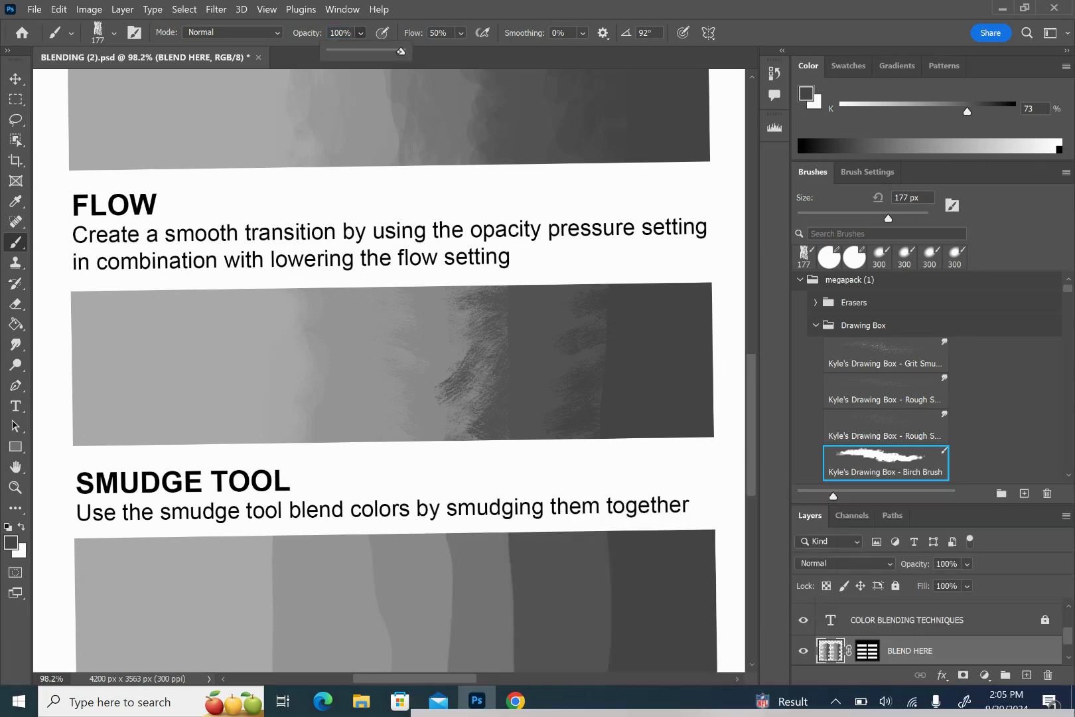
{"action": "left_click_drag", "start_coordinate": [403, 51], "coordinate": [376, 50]}
{"action": "mouse_move", "coordinate": [607, 339]}
{"action": "left_mouse_down"}
{"action": "mouse_move", "coordinate": [563, 372]}
{"action": "mouse_move", "coordinate": [593, 312]}
{"action": "mouse_move", "coordinate": [571, 304]}
{"action": "mouse_move", "coordinate": [607, 314]}
{"action": "left_mouse_up"}
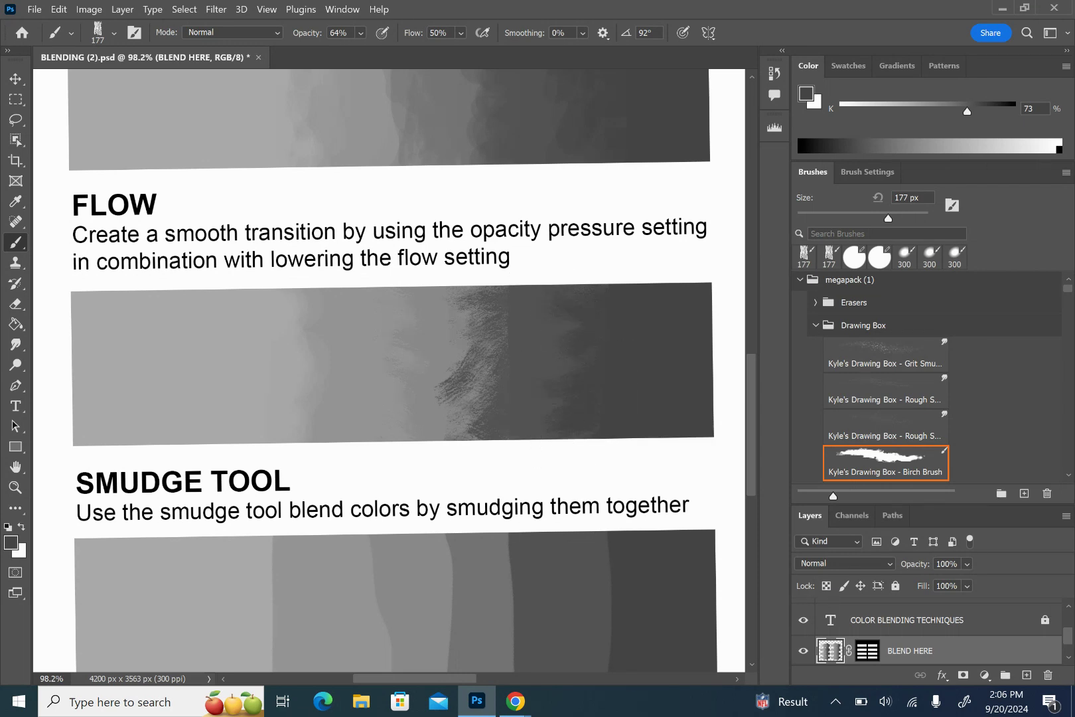
- Smudge together the tone boundaries of the Smudge Tool swatch using the Kyle's Drawing Box grit smudge brush at 90 px and 50% strength
{"action": "scroll", "coordinate": [391, 372], "scroll_direction": "down", "scroll_amount": 5}
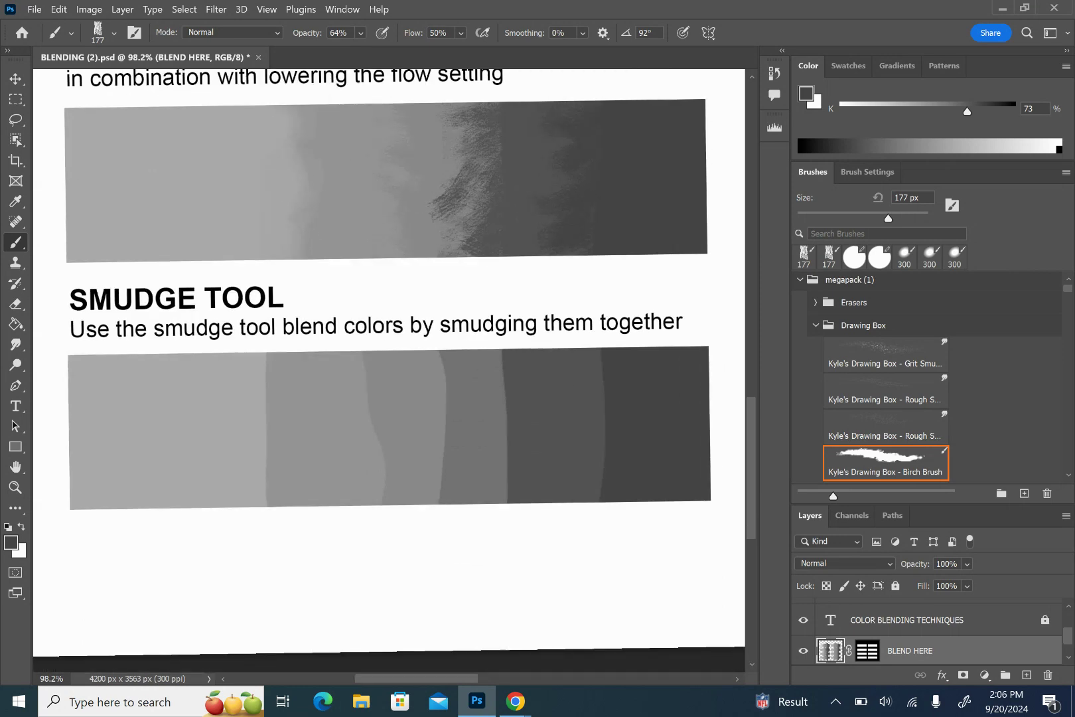
{"action": "scroll", "coordinate": [389, 371], "scroll_direction": "down", "scroll_amount": 2}
{"action": "scroll", "coordinate": [389, 372], "scroll_direction": "up", "scroll_amount": 2}
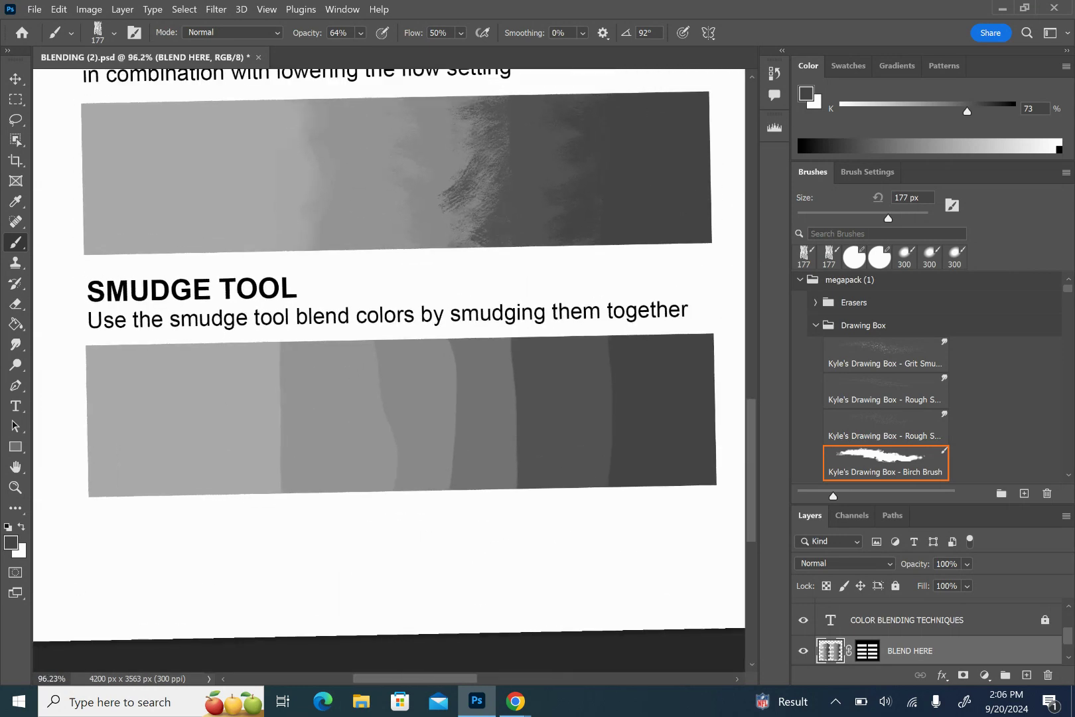
{"action": "scroll", "coordinate": [389, 371], "scroll_direction": "up", "scroll_amount": 1}
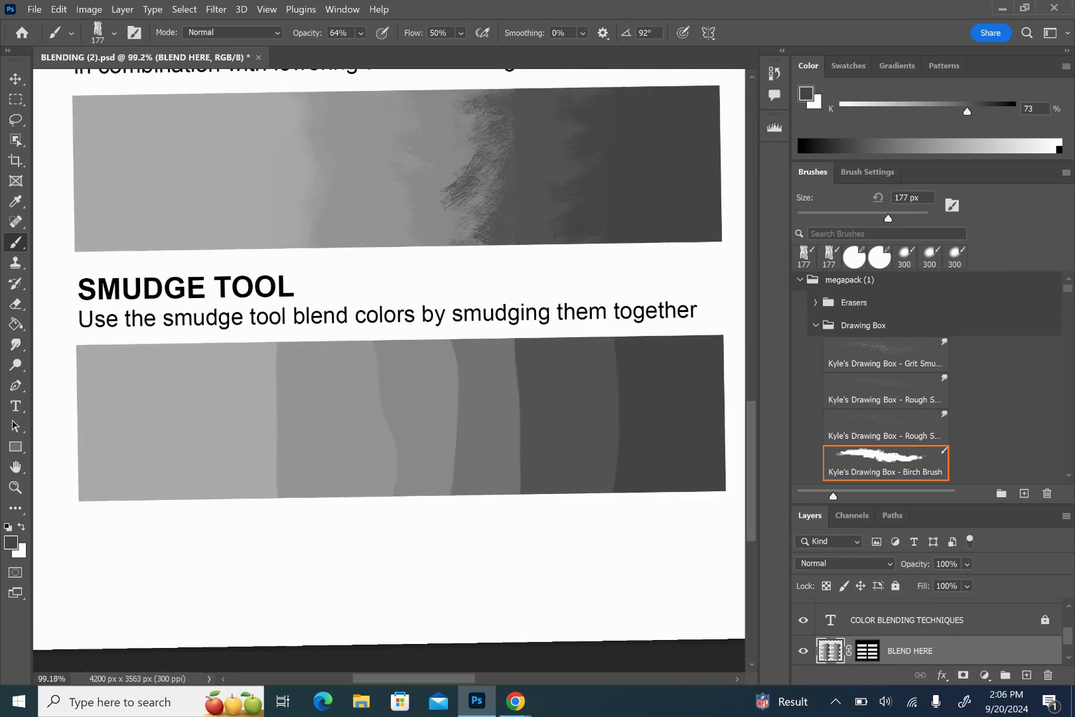
{"action": "scroll", "coordinate": [389, 371], "scroll_direction": "up", "scroll_amount": 1}
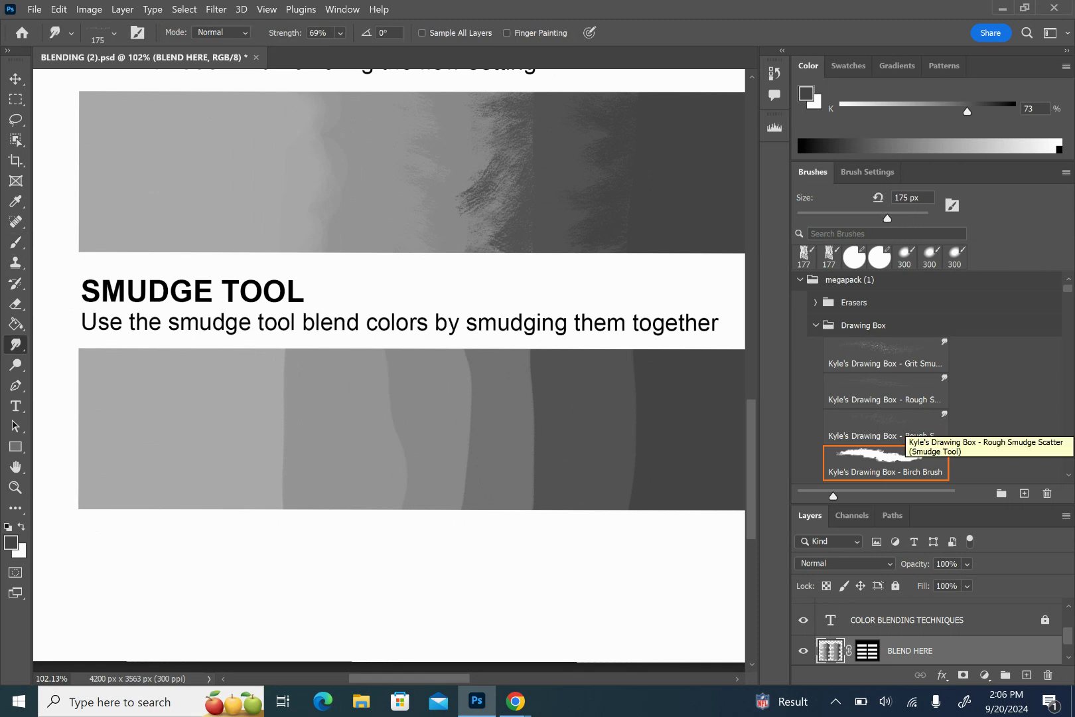
{"action": "left_click", "coordinate": [873, 350]}
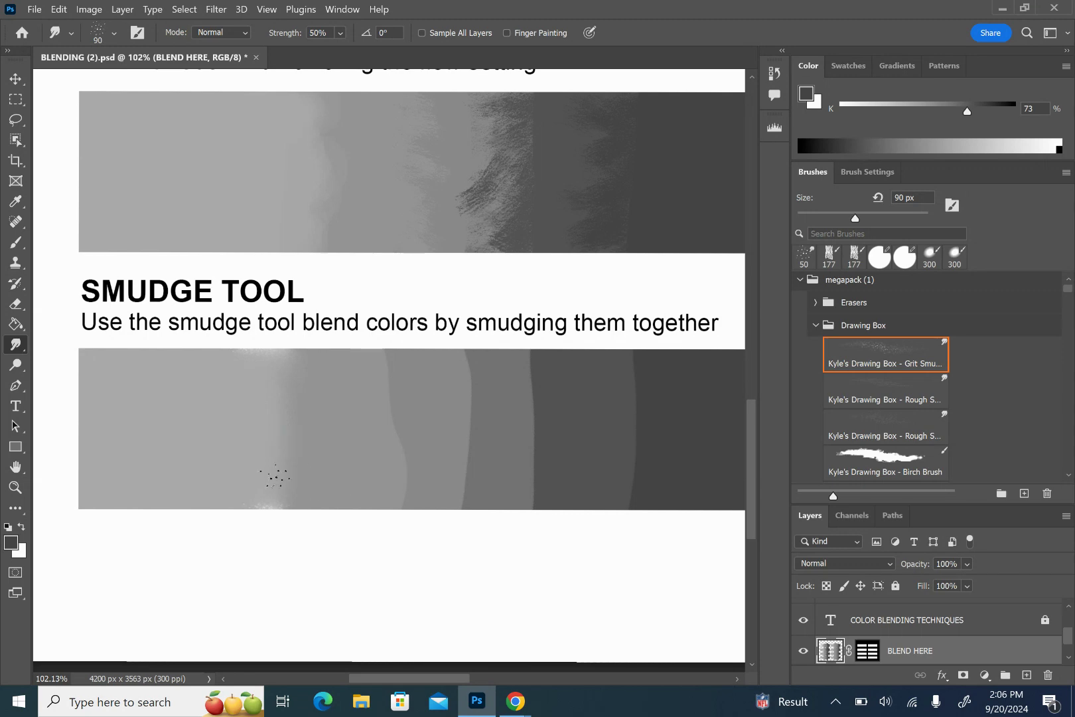
{"action": "mouse_move", "coordinate": [302, 497]}
{"action": "left_mouse_down"}
{"action": "mouse_move", "coordinate": [239, 505]}
{"action": "mouse_move", "coordinate": [263, 467]}
{"action": "left_mouse_up"}
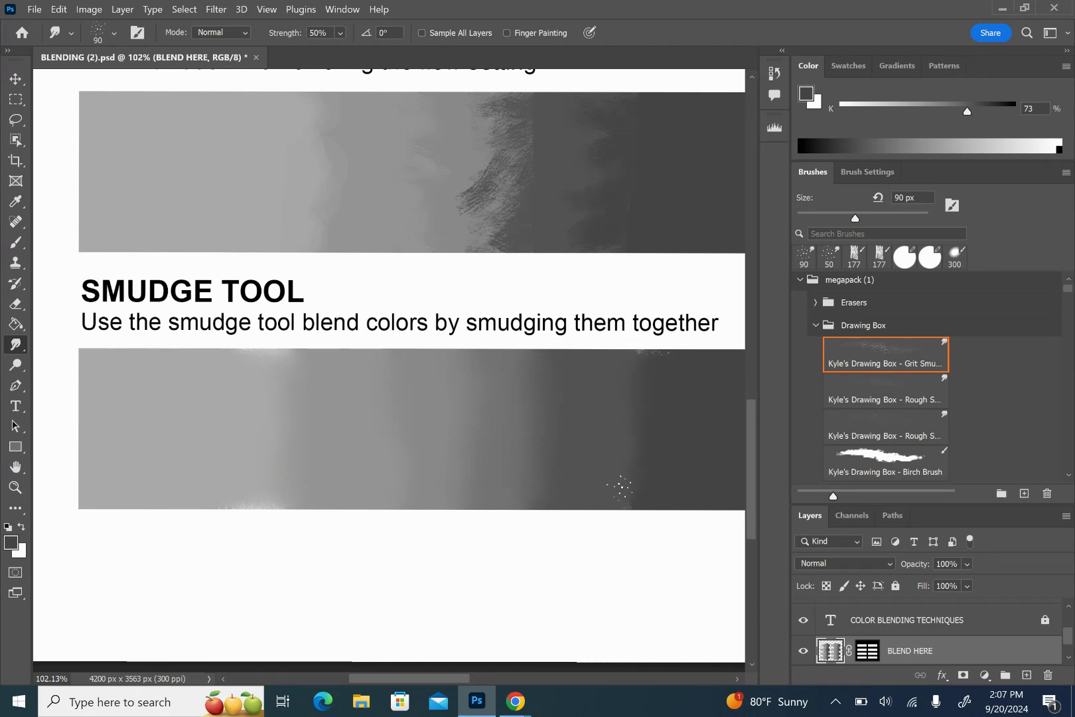
{"action": "mouse_move", "coordinate": [594, 446]}
{"action": "left_mouse_down"}
{"action": "mouse_move", "coordinate": [665, 480]}
{"action": "mouse_move", "coordinate": [657, 469]}
{"action": "mouse_move", "coordinate": [595, 491]}
{"action": "mouse_move", "coordinate": [625, 497]}
{"action": "mouse_move", "coordinate": [617, 483]}
{"action": "mouse_move", "coordinate": [651, 478]}
{"action": "left_mouse_up"}
- Review the blended Opacity, Flow and Smudge Tool swatches and the Textured Brush, Mixer Brush, and Mix and Match swatches
{"action": "scroll", "coordinate": [388, 369], "scroll_direction": "right", "scroll_amount": 3}
{"action": "scroll", "coordinate": [389, 370], "scroll_direction": "up", "scroll_amount": 1}
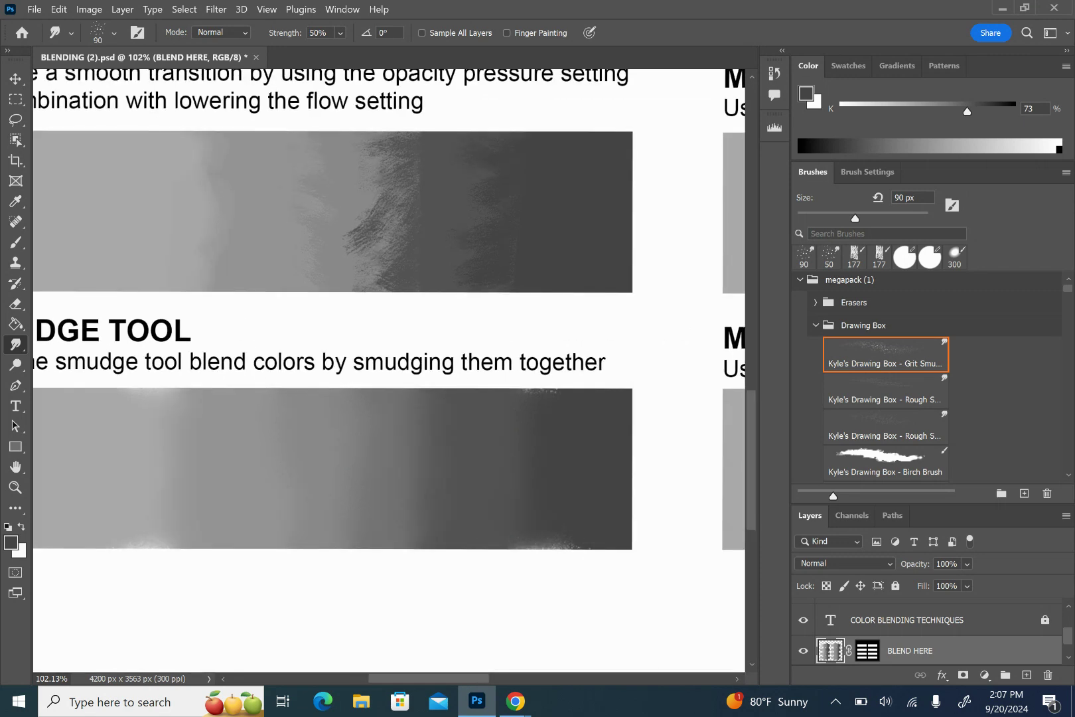
{"action": "scroll", "coordinate": [389, 370], "scroll_direction": "down", "scroll_amount": 3}
{"action": "scroll", "coordinate": [389, 370], "scroll_direction": "down", "scroll_amount": 3}
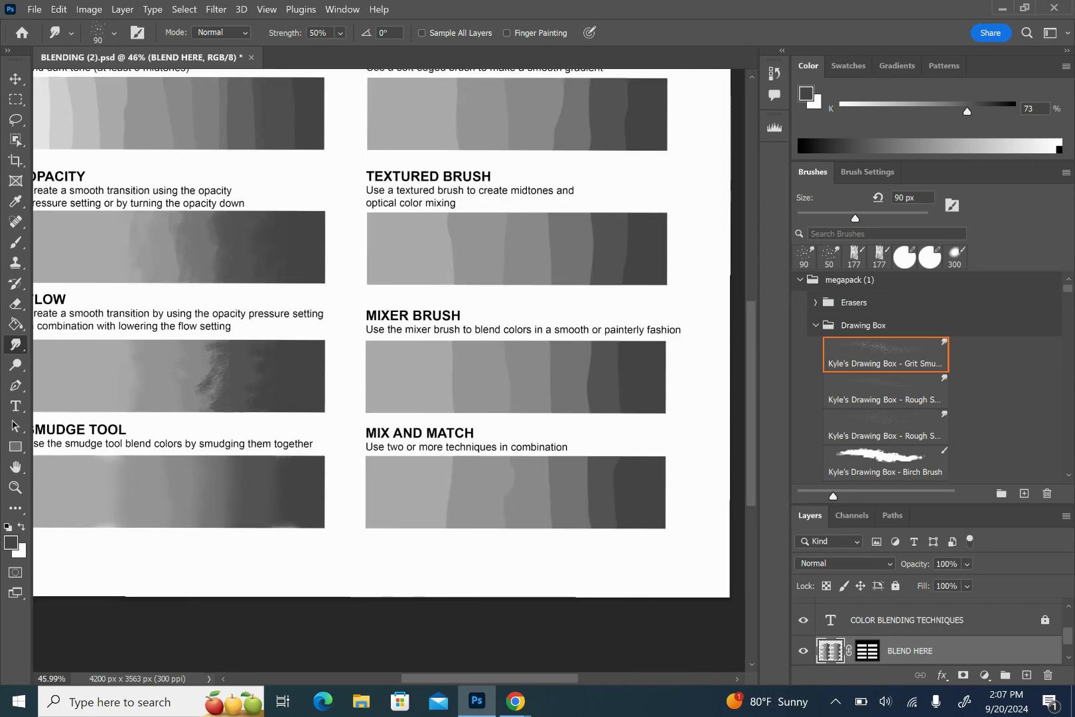
{"action": "scroll", "coordinate": [389, 370], "scroll_direction": "left", "scroll_amount": 3}
{"action": "scroll", "coordinate": [389, 370], "scroll_direction": "up", "scroll_amount": 2}
{"action": "scroll", "coordinate": [388, 370], "scroll_direction": "down", "scroll_amount": 2}
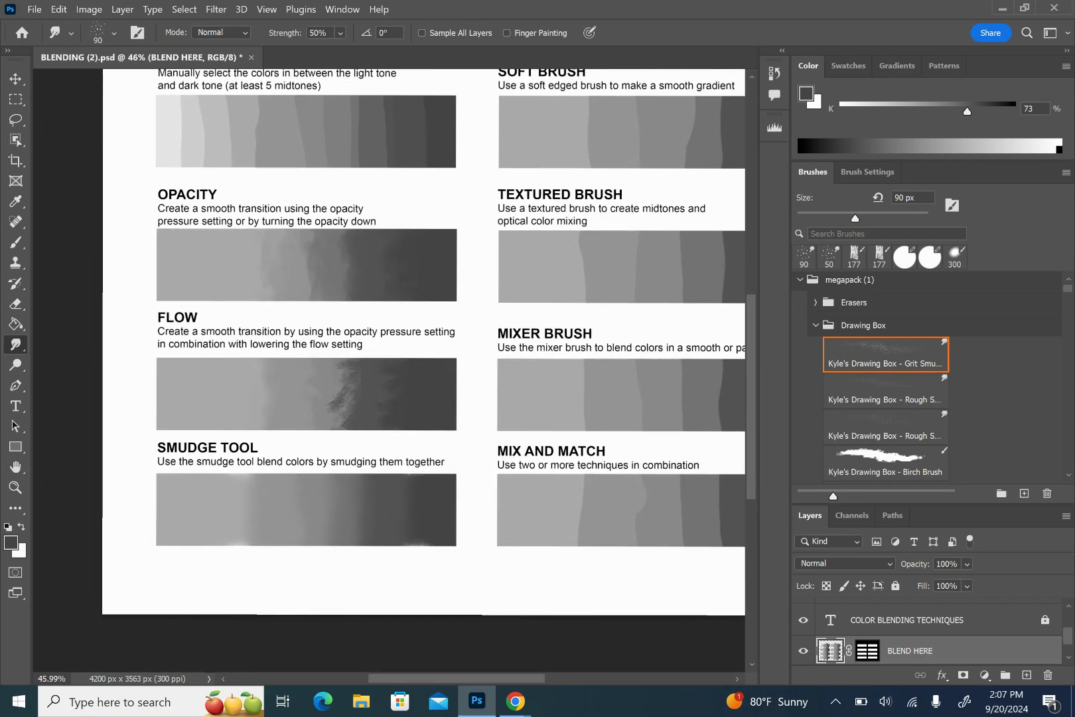
{"action": "scroll", "coordinate": [389, 370], "scroll_direction": "up", "scroll_amount": 3}
{"action": "scroll", "coordinate": [389, 370], "scroll_direction": "up", "scroll_amount": 1}
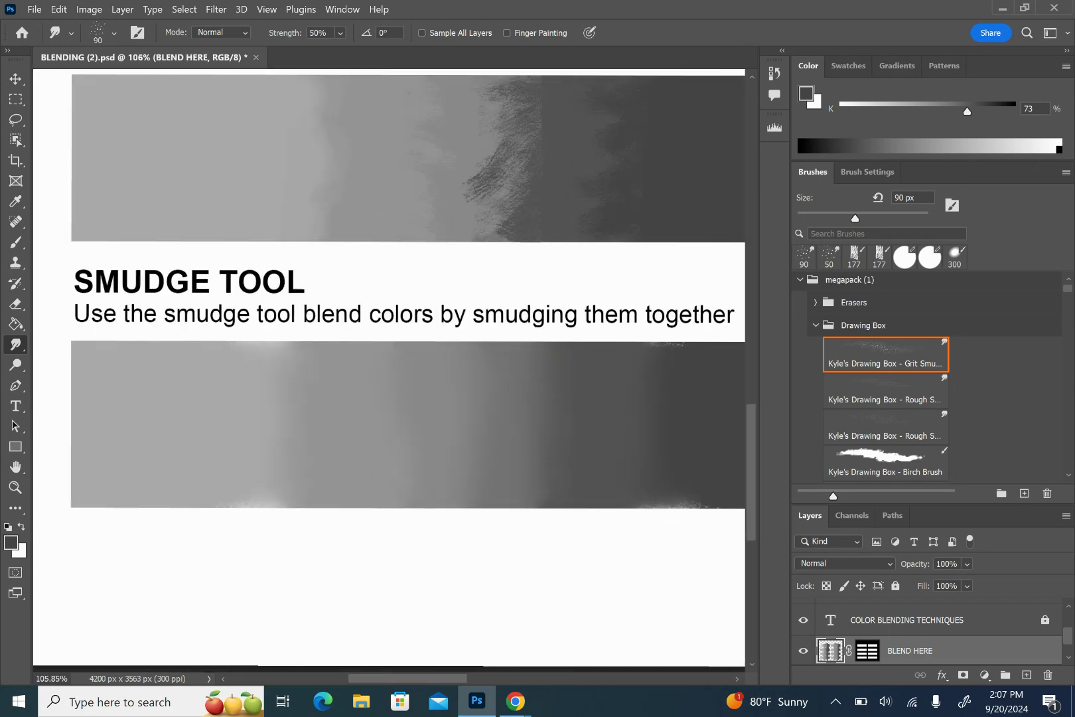
{"action": "scroll", "coordinate": [389, 369], "scroll_direction": "right", "scroll_amount": 2}
{"action": "scroll", "coordinate": [389, 370], "scroll_direction": "down", "scroll_amount": 3}
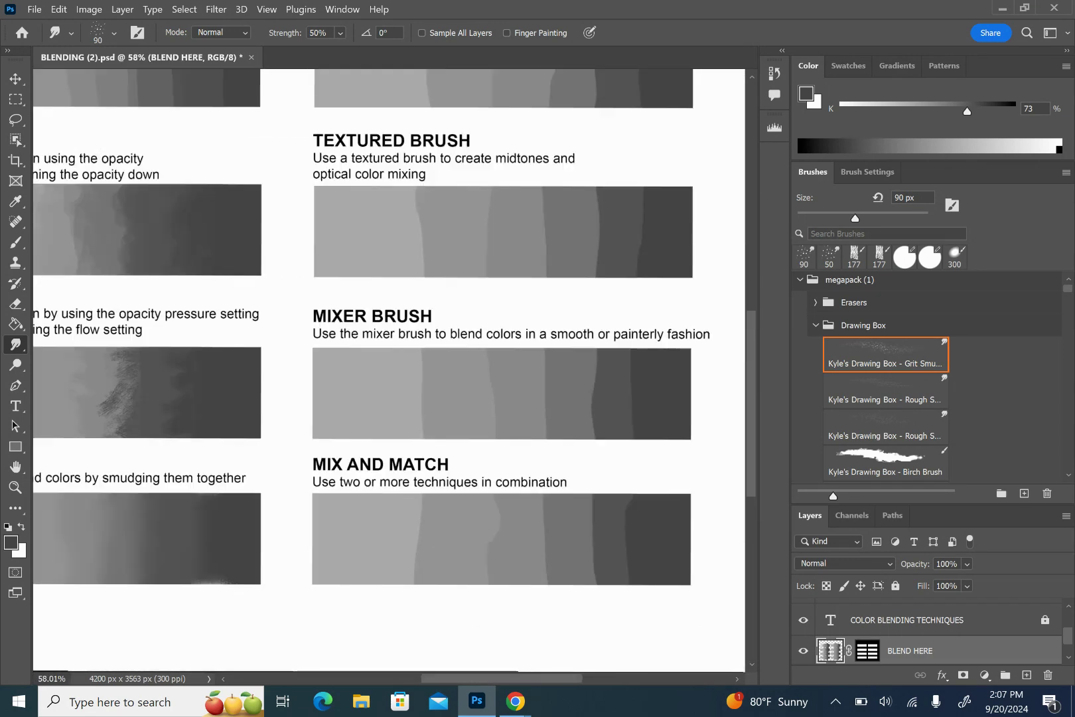